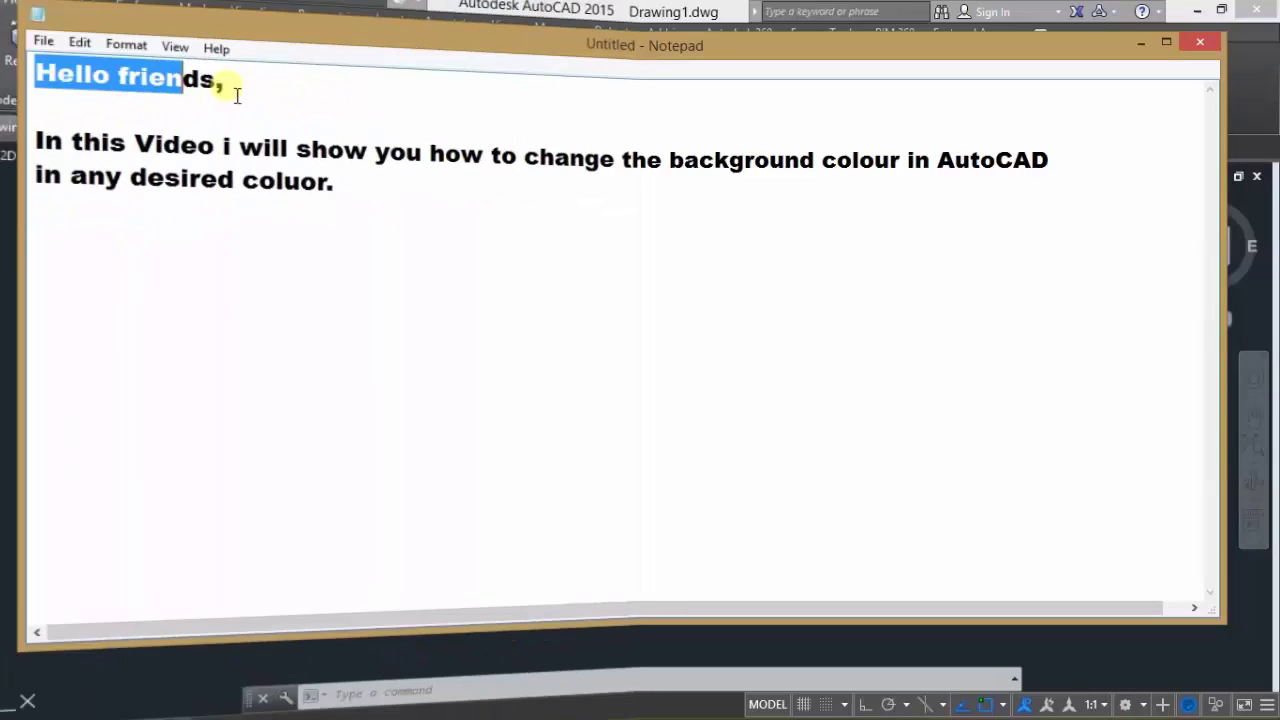
Select all the Notepad note text, retype it as 'le', and pan the drawing upward
{"action": "mouse_move", "coordinate": [77, 168]}
{"action": "left_mouse_down"}
{"action": "mouse_move", "coordinate": [952, 181]}
{"action": "mouse_move", "coordinate": [1054, 170]}
{"action": "left_mouse_up"}
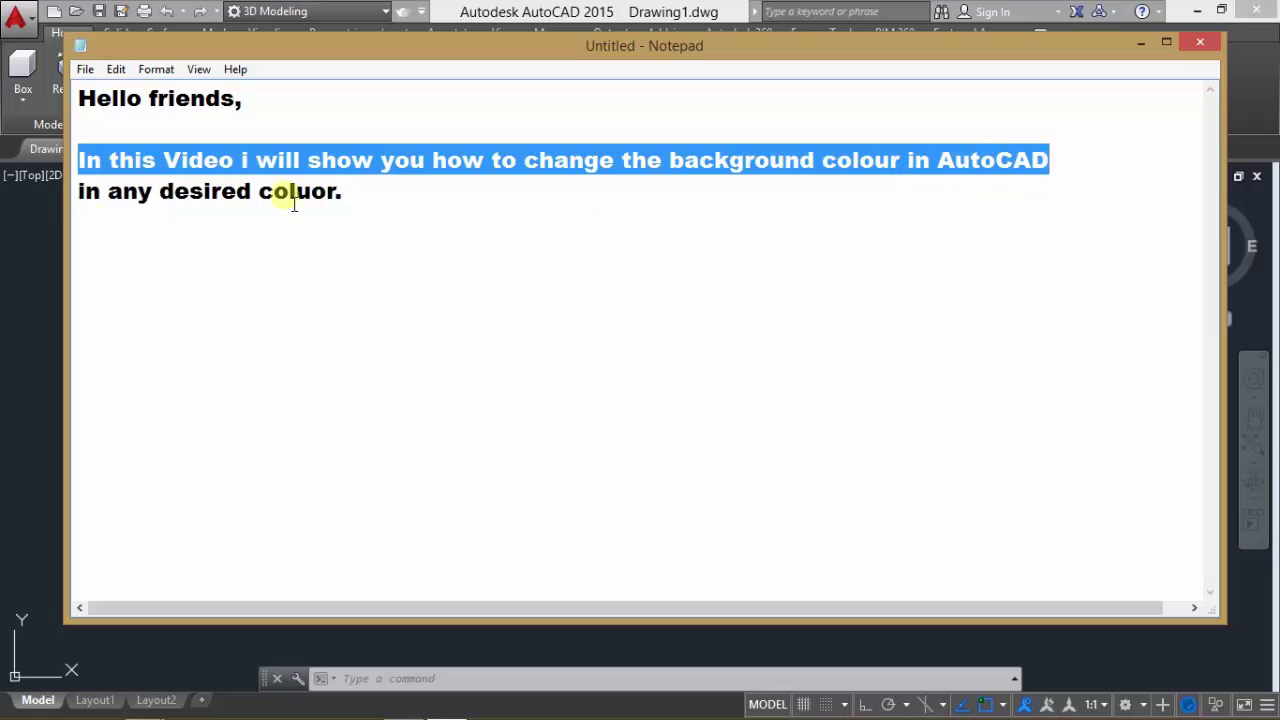
{"action": "left_click_drag", "start_coordinate": [80, 198], "coordinate": [395, 207]}
{"action": "left_click", "coordinate": [395, 207]}
{"action": "key", "text": "ctrl+a"}
{"action": "type", "text": "le"}
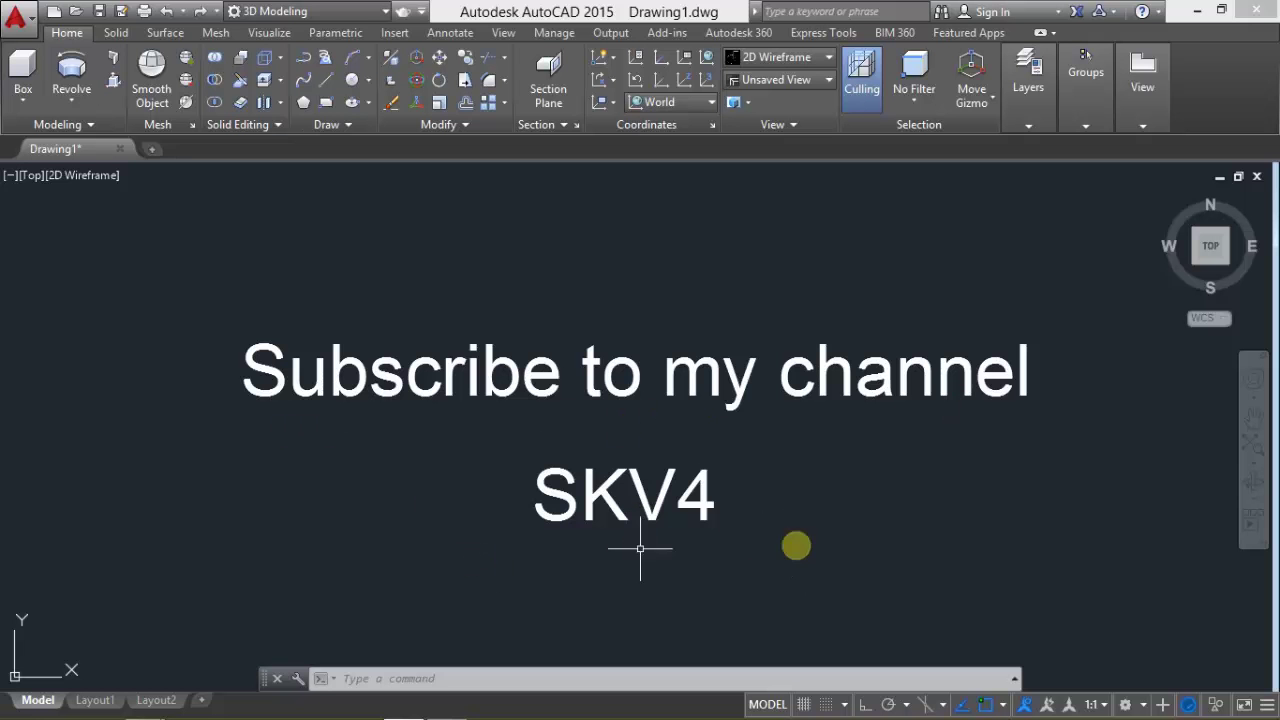
{"action": "middle_click_drag", "start_coordinate": [677, 443], "coordinate": [675, 353]}
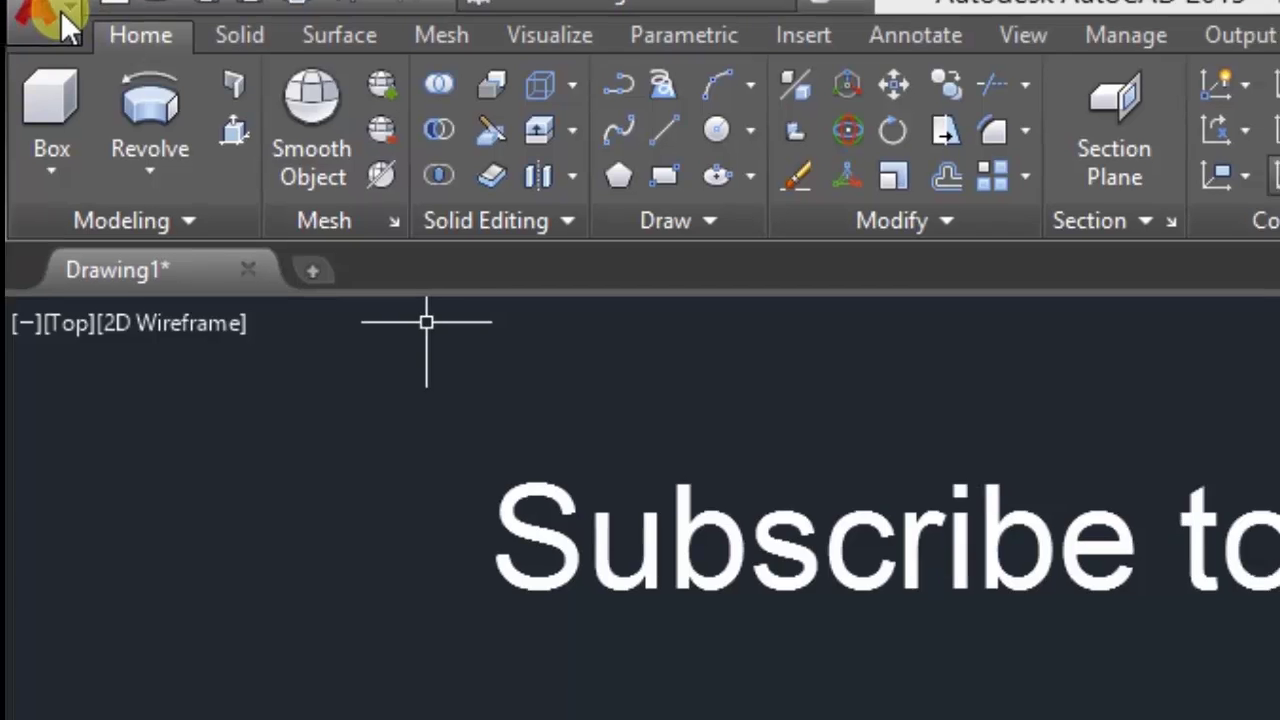
In Options > Display, set the Color scheme to Light and apply it
{"action": "left_click", "coordinate": [57, 43]}
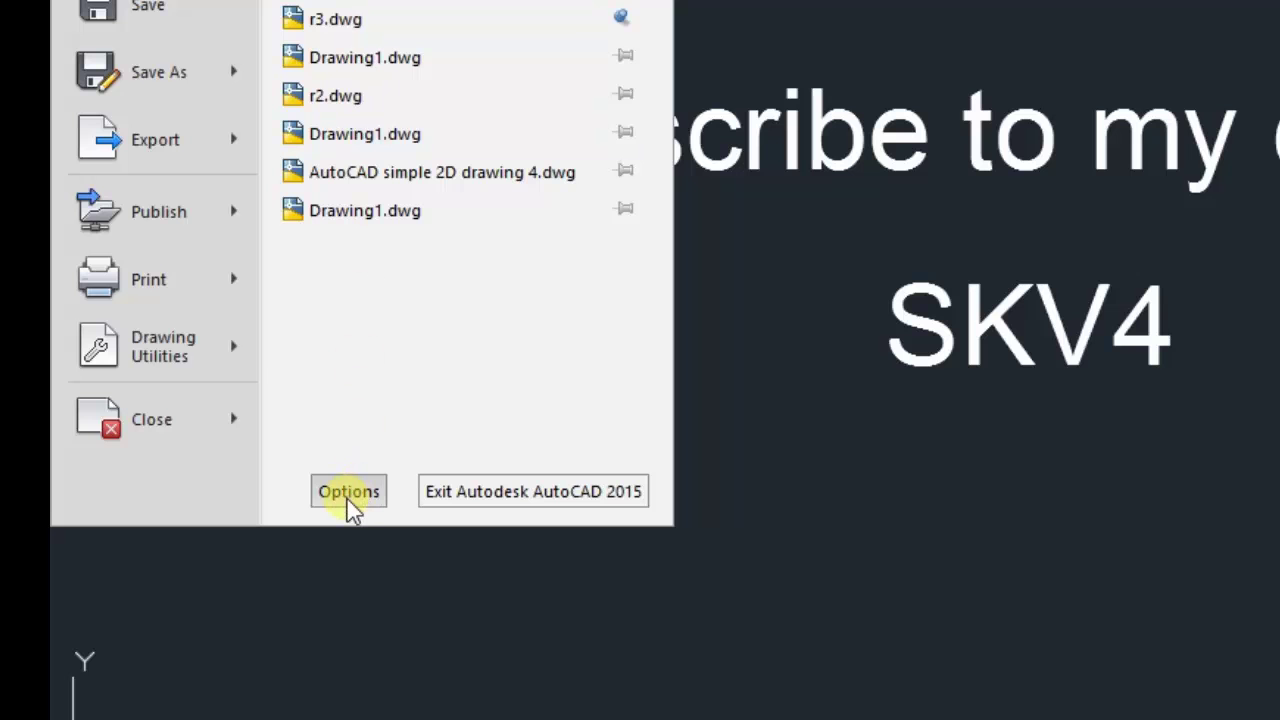
{"action": "left_click", "coordinate": [348, 491]}
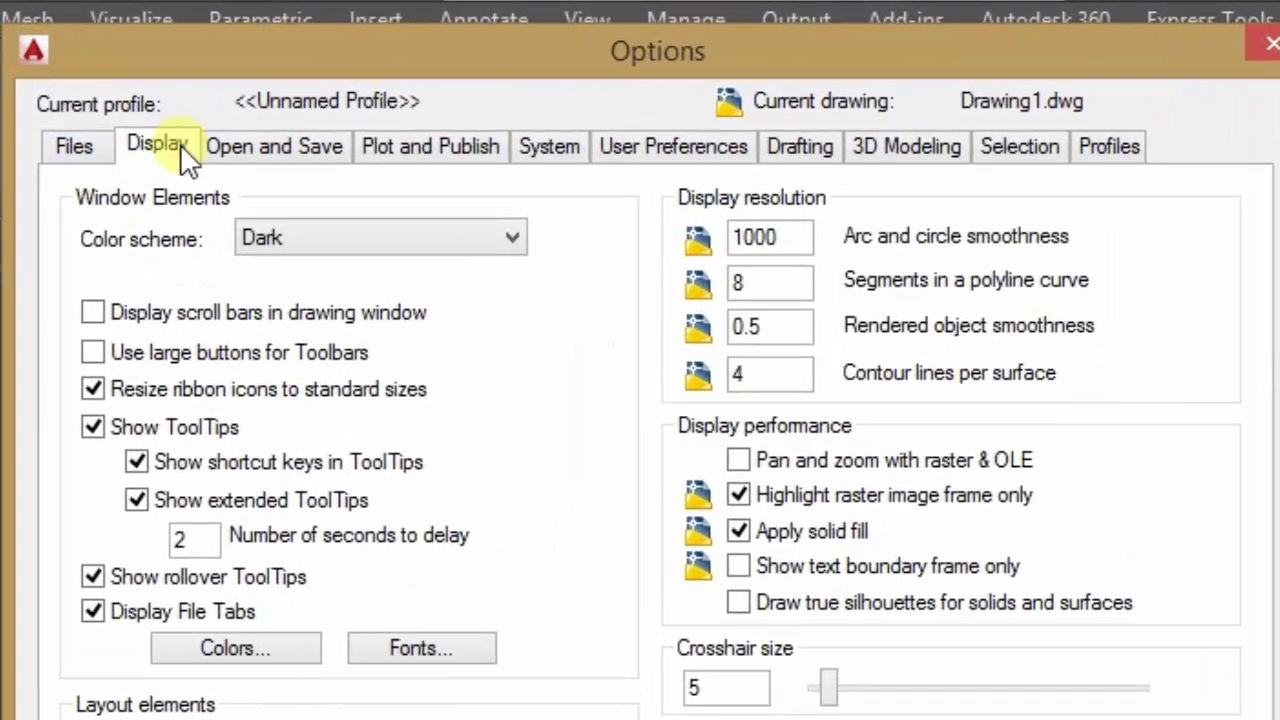
{"action": "key", "text": "ctrl+shift+Tab"}
{"action": "left_click", "coordinate": [160, 145]}
{"action": "left_click", "coordinate": [327, 245]}
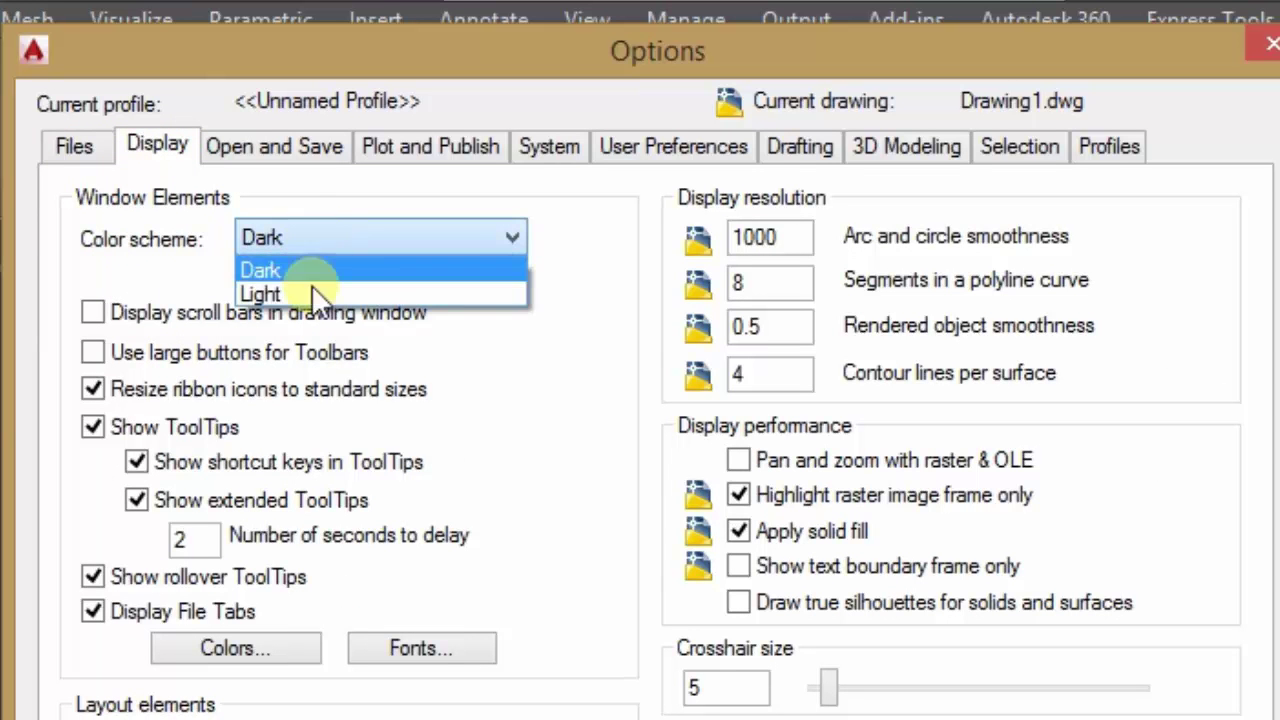
{"action": "left_click", "coordinate": [284, 287]}
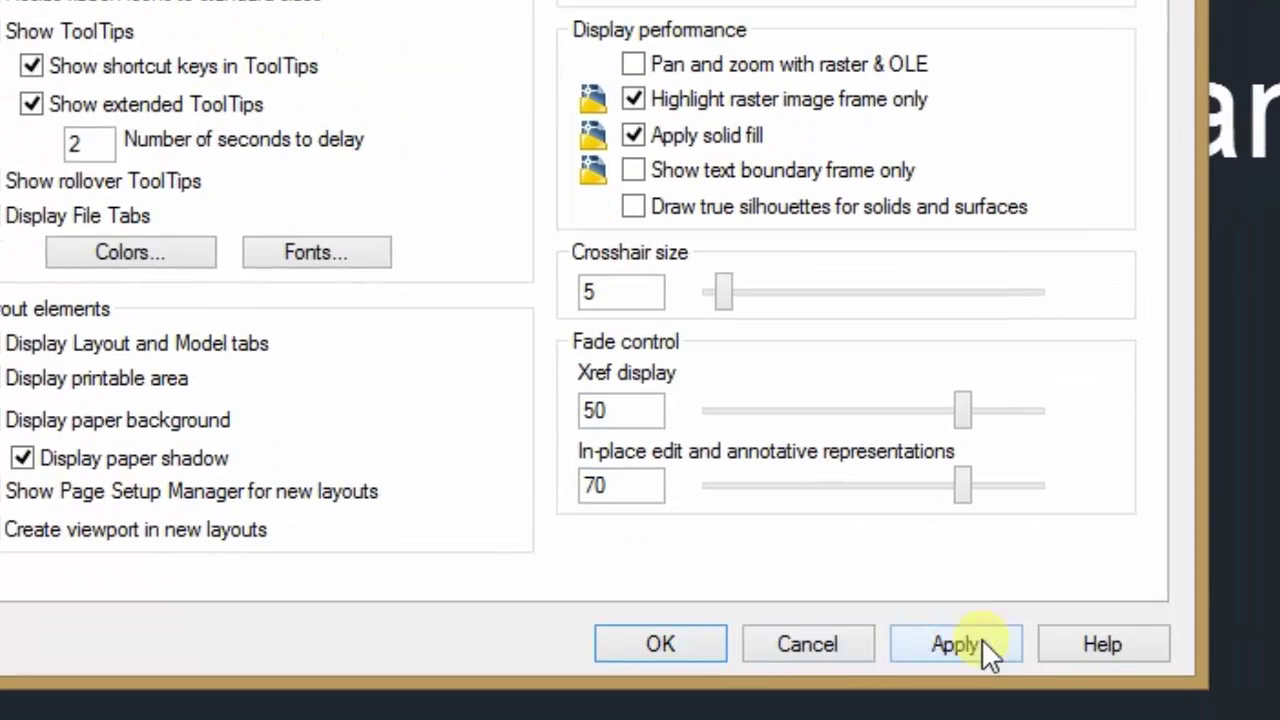
{"action": "left_click", "coordinate": [981, 638]}
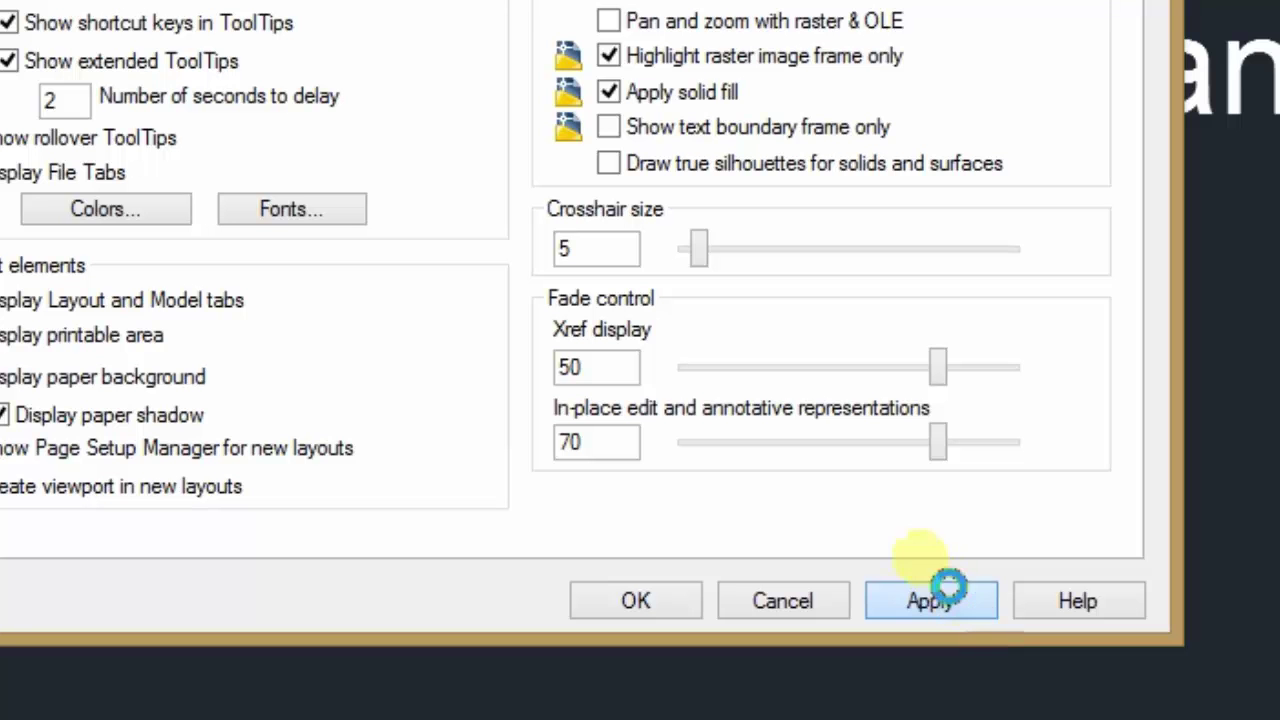
{"action": "left_click", "coordinate": [948, 590]}
{"action": "left_click", "coordinate": [921, 559]}
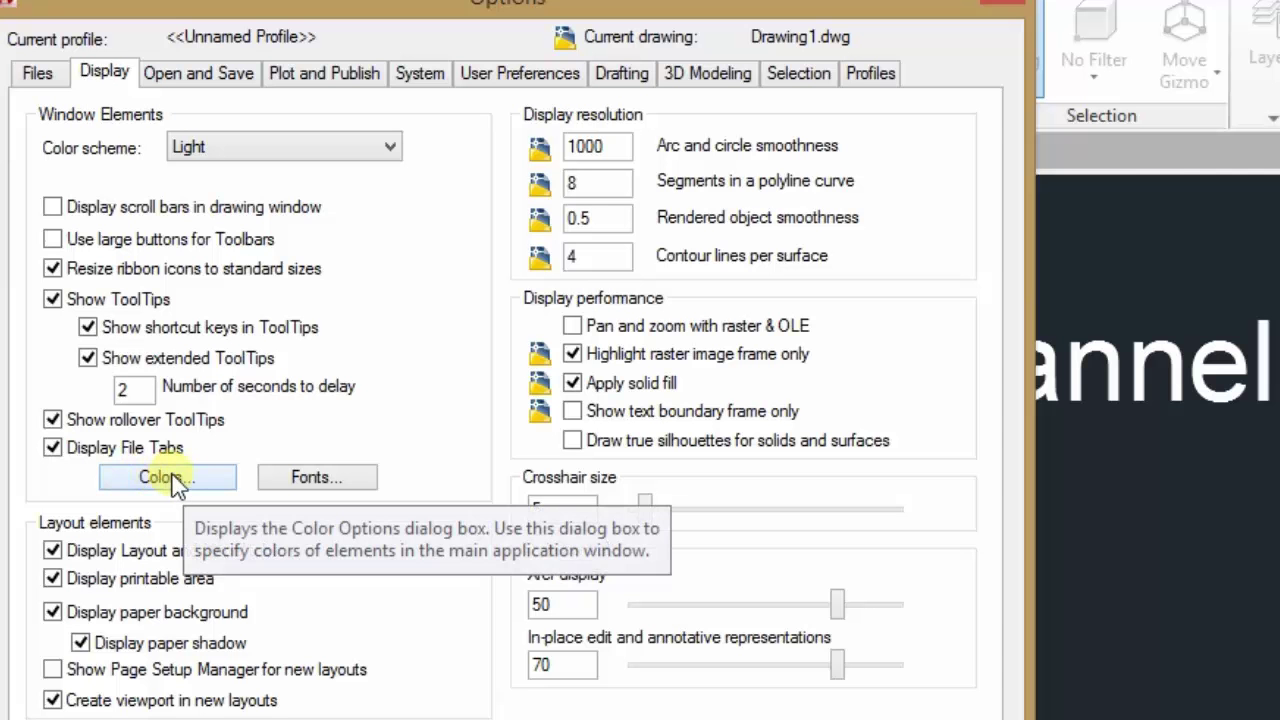
Set the 2D model space uniform background to White in Drawing Window Colors and apply it
{"action": "left_click", "coordinate": [172, 478]}
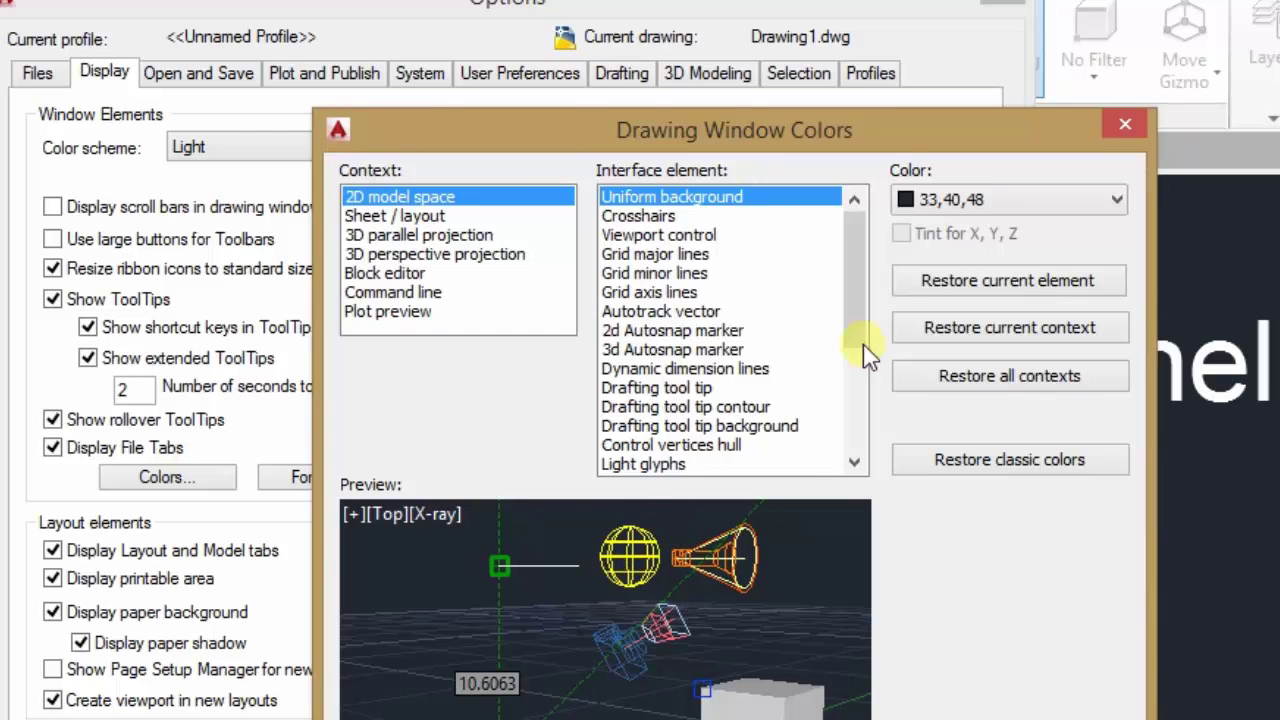
{"action": "left_click", "coordinate": [985, 202]}
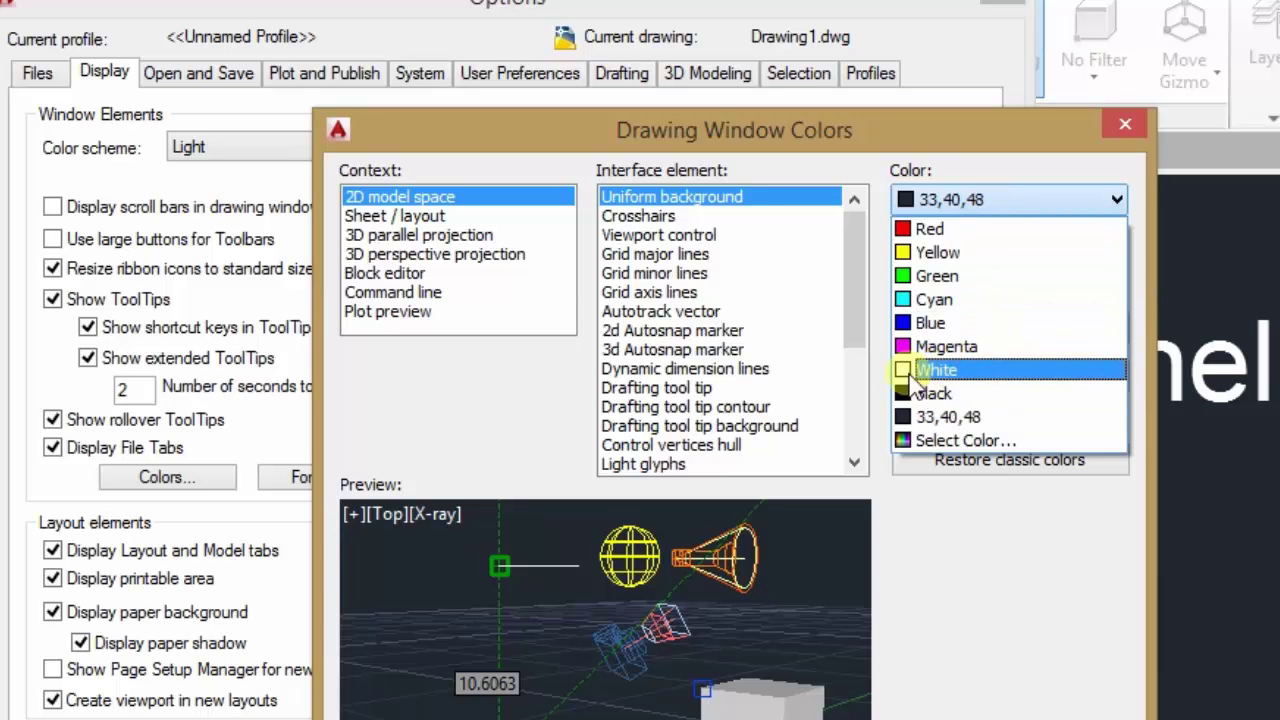
{"action": "left_click", "coordinate": [940, 370]}
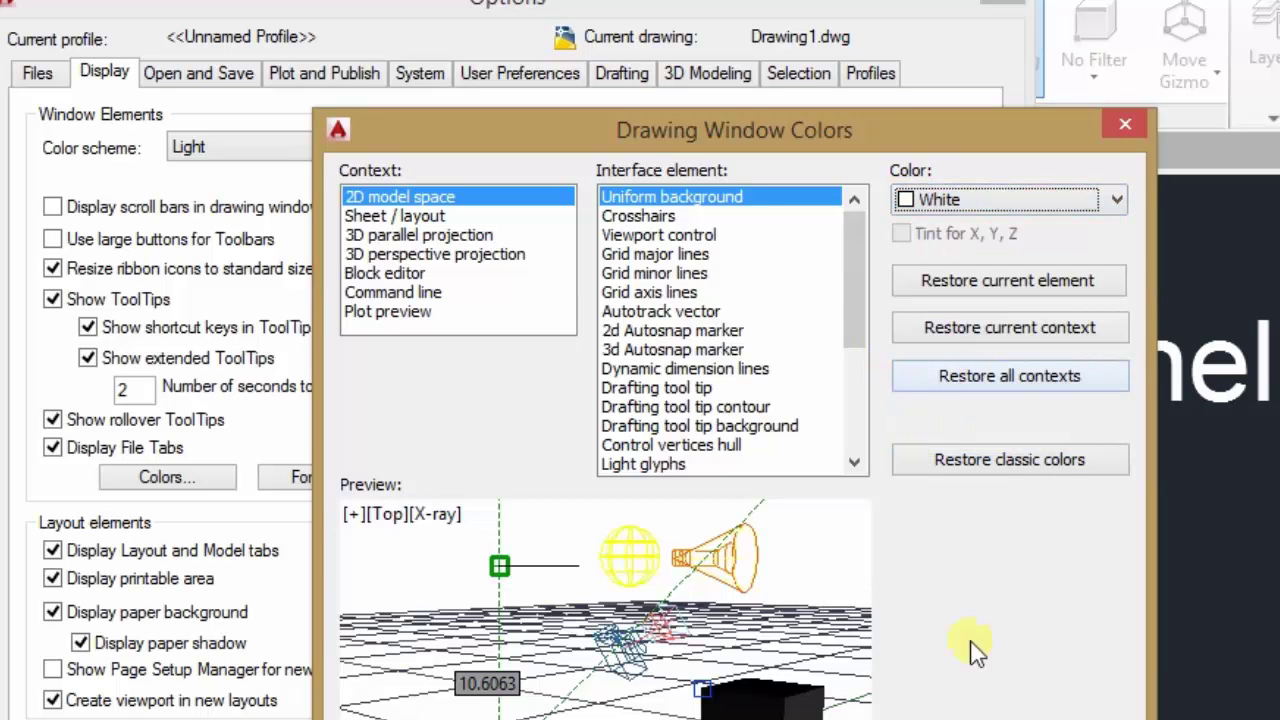
{"action": "key", "text": "Return"}
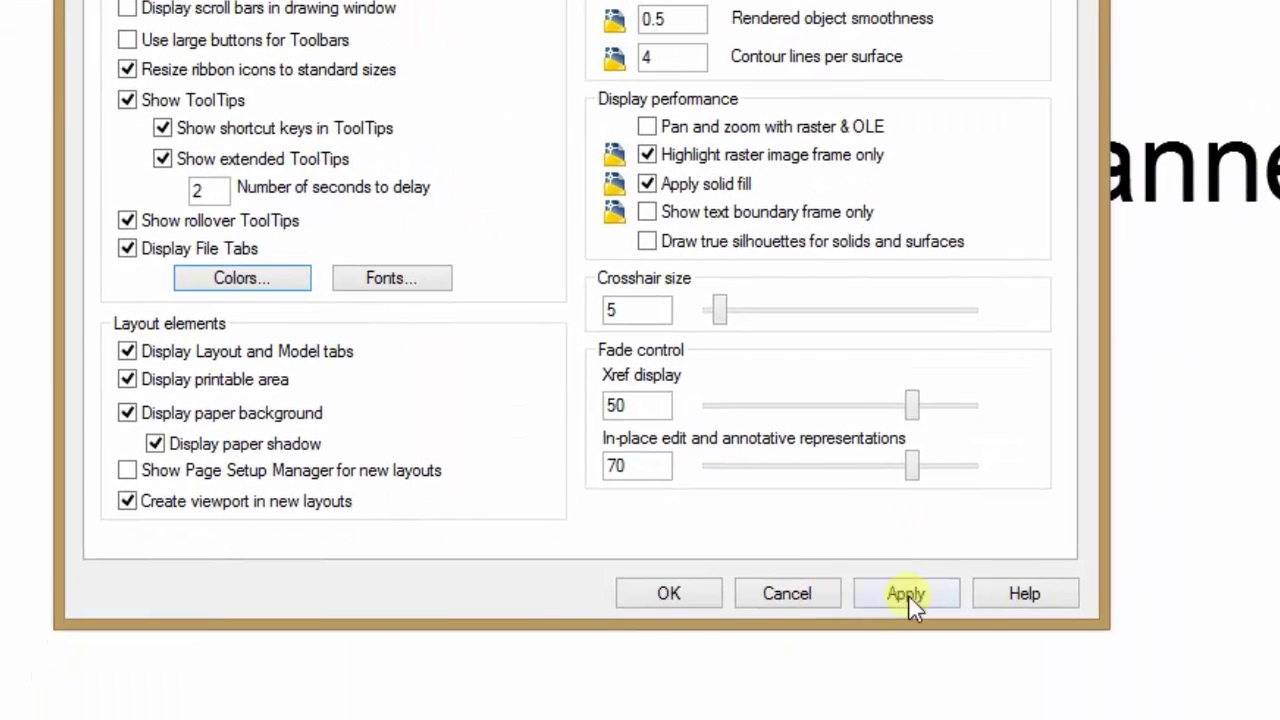
{"action": "left_click", "coordinate": [906, 594]}
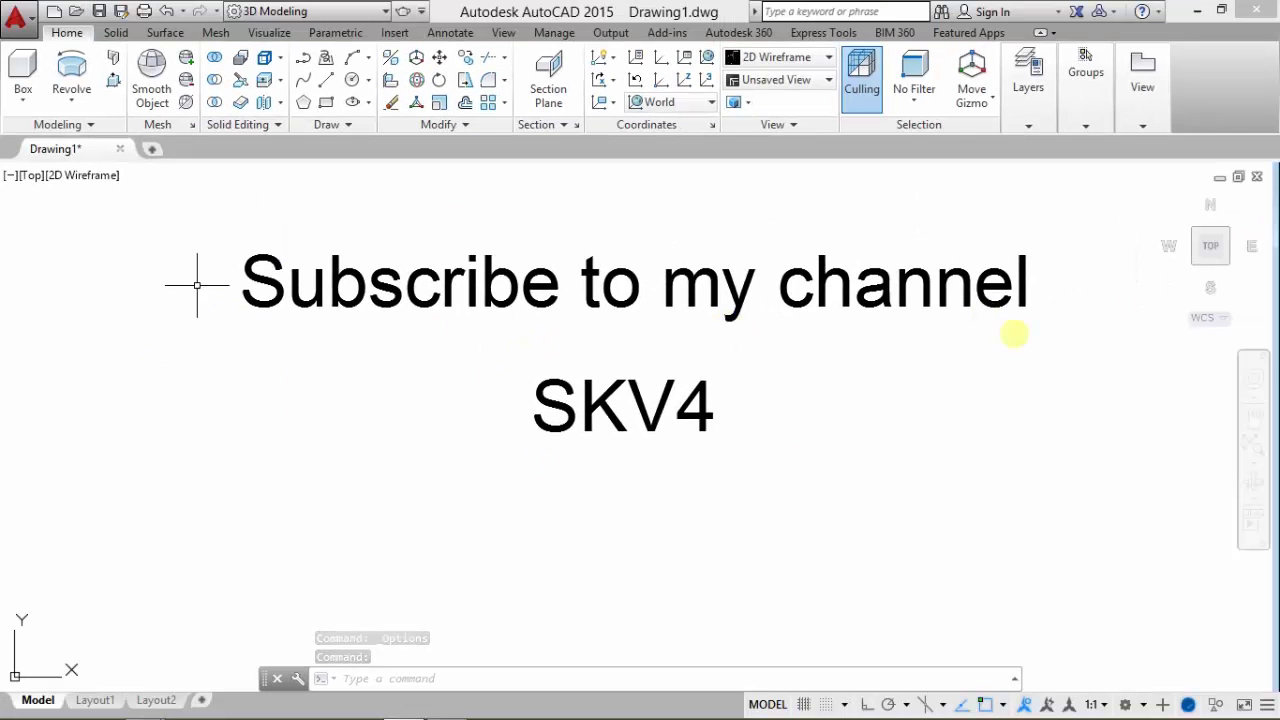
Reopen Options > Colors and change the model space uniform background to Cyan, then close Options
{"action": "middle_click_drag", "start_coordinate": [591, 354], "coordinate": [623, 403]}
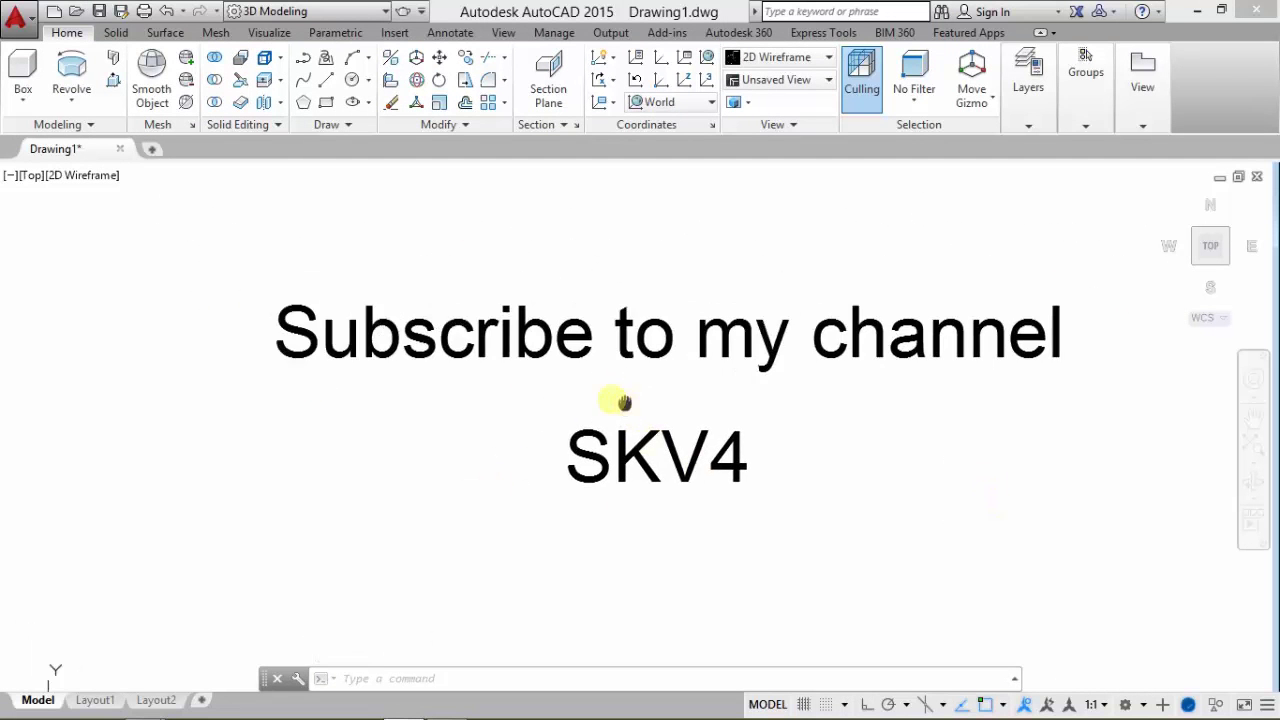
{"action": "left_click", "coordinate": [22, 18]}
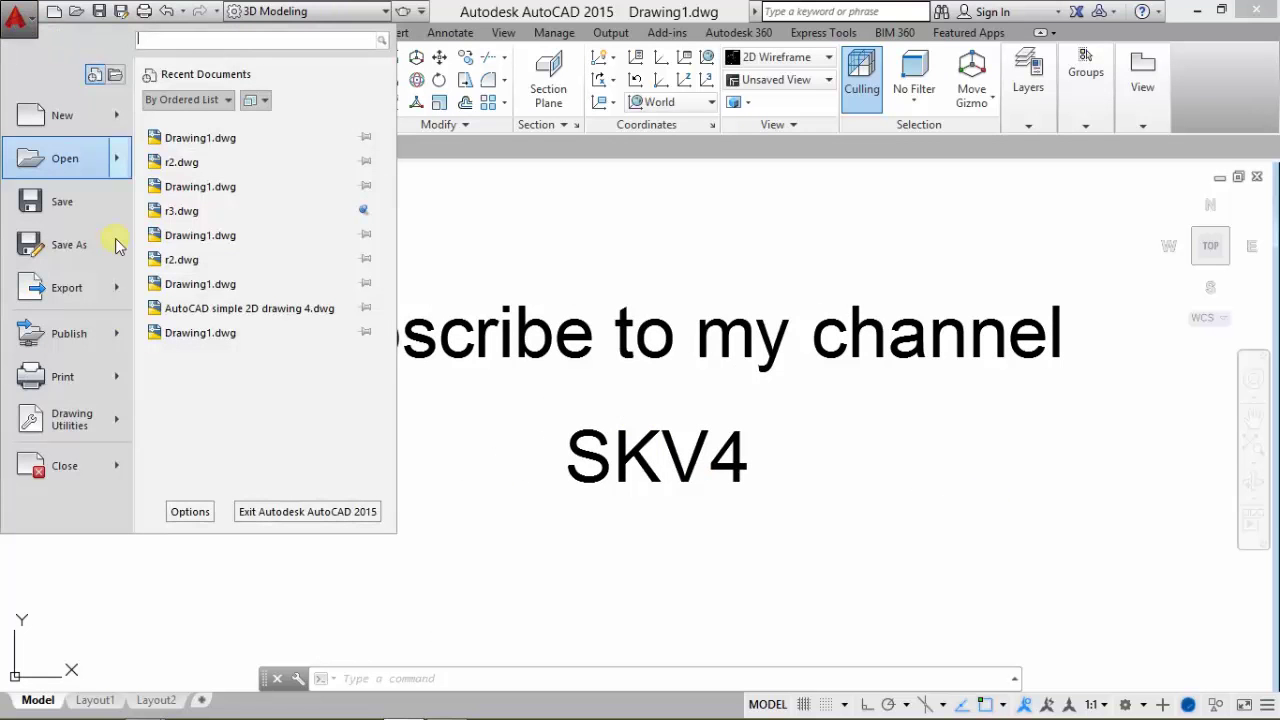
{"action": "left_click", "coordinate": [178, 503]}
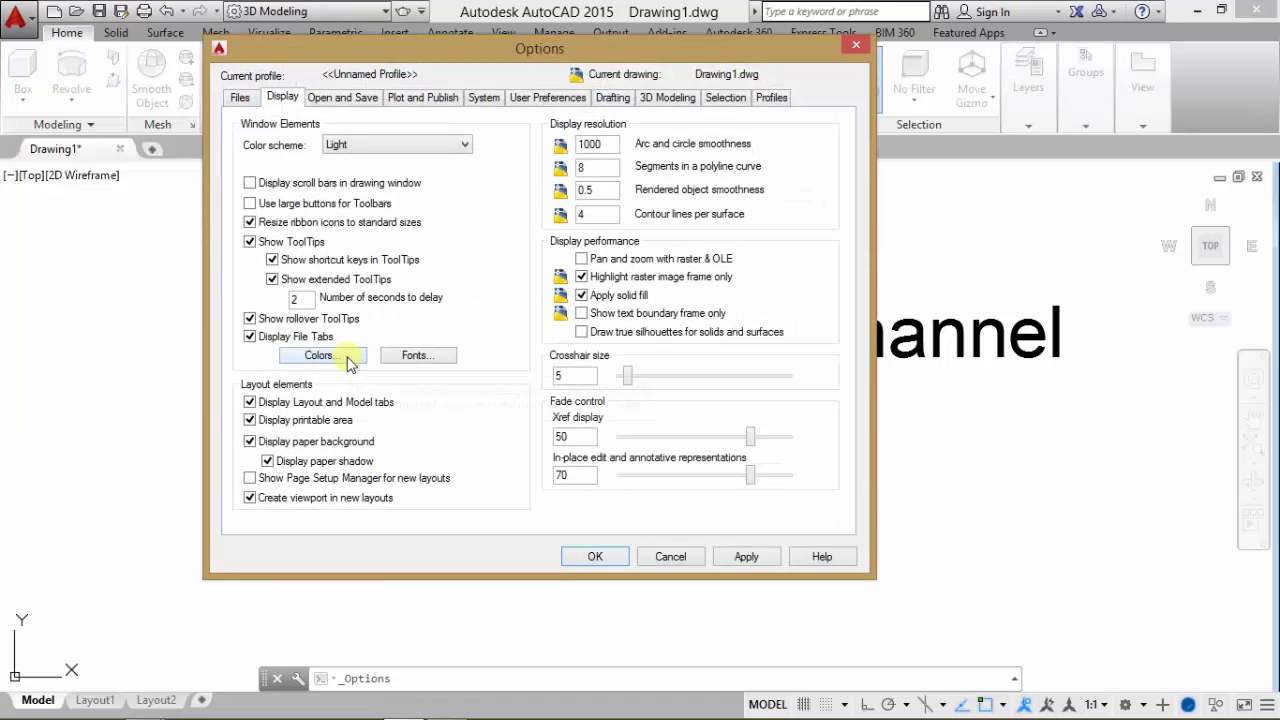
{"action": "left_click", "coordinate": [320, 355]}
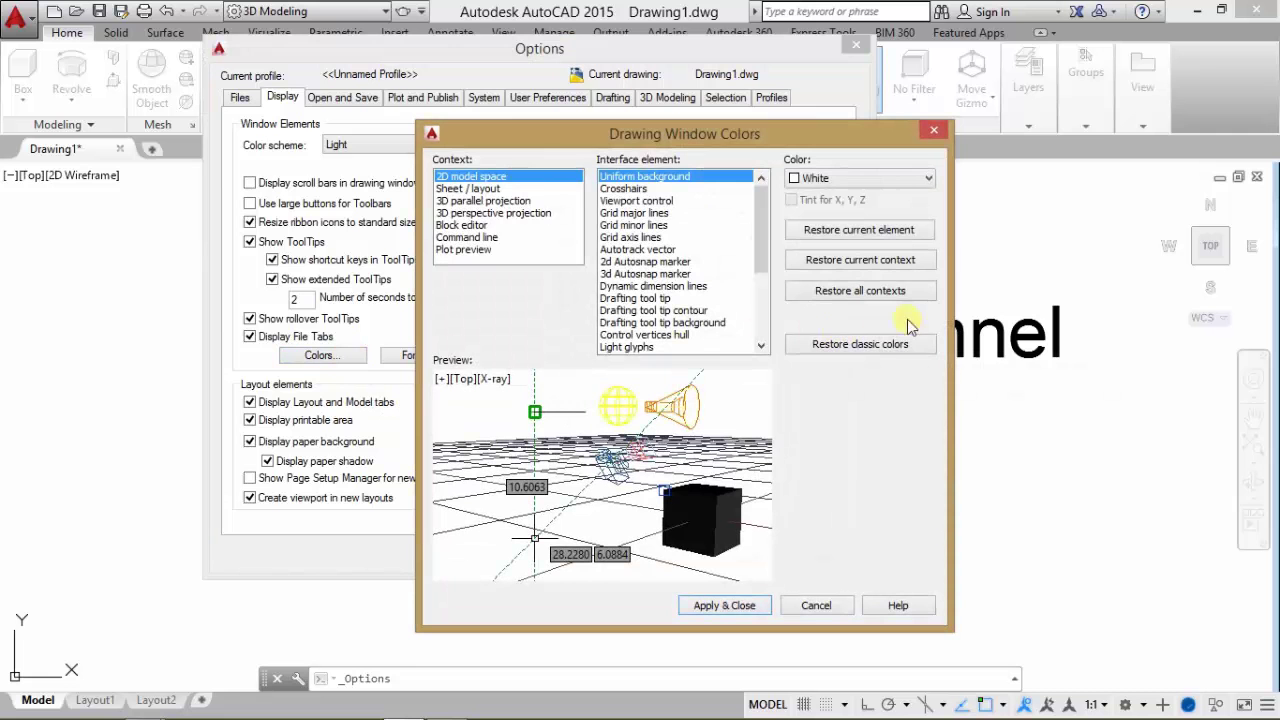
{"action": "left_click", "coordinate": [855, 178]}
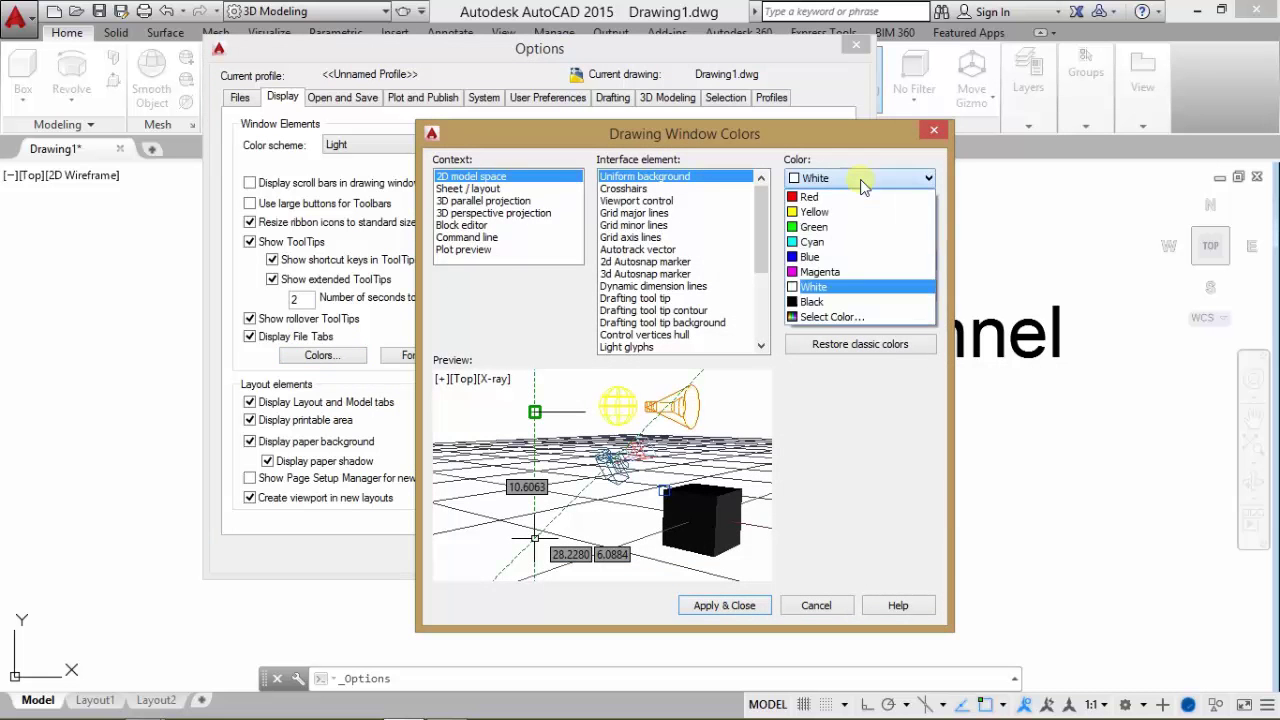
{"action": "left_click", "coordinate": [818, 243]}
{"action": "left_click", "coordinate": [725, 605]}
{"action": "left_click", "coordinate": [598, 556]}
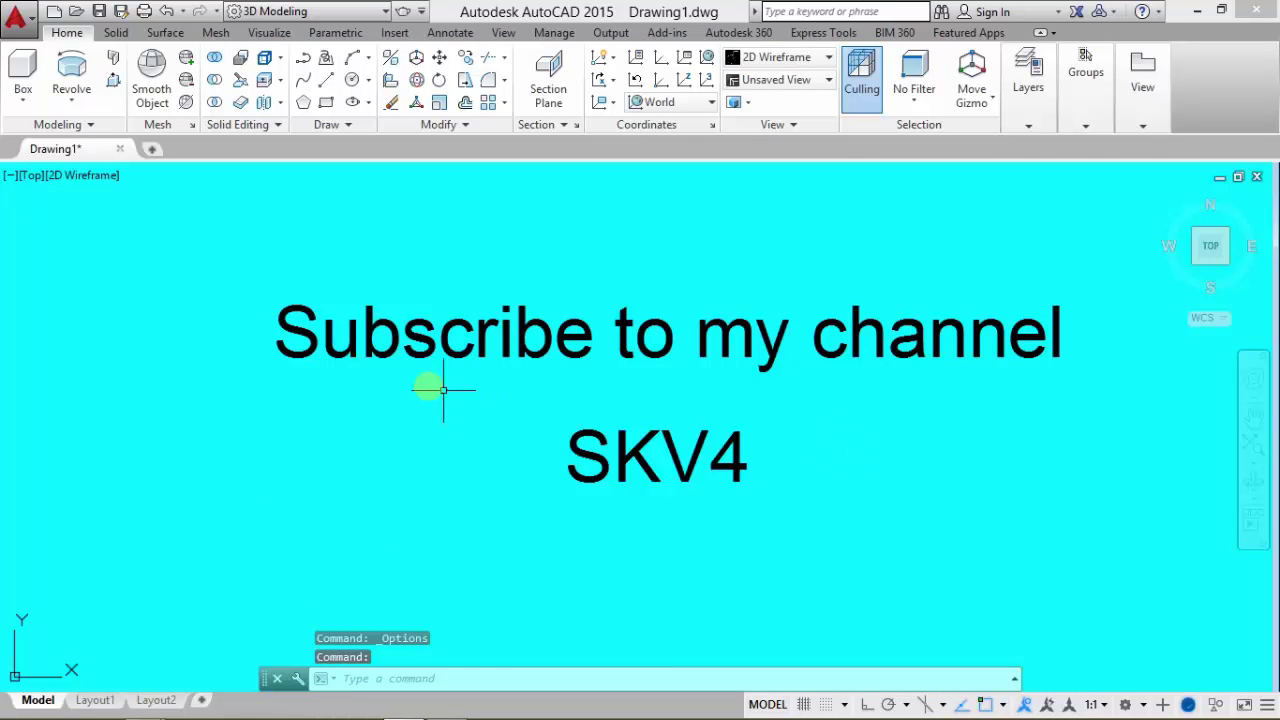
{"action": "left_click", "coordinate": [428, 388]}
{"action": "left_click", "coordinate": [469, 381]}
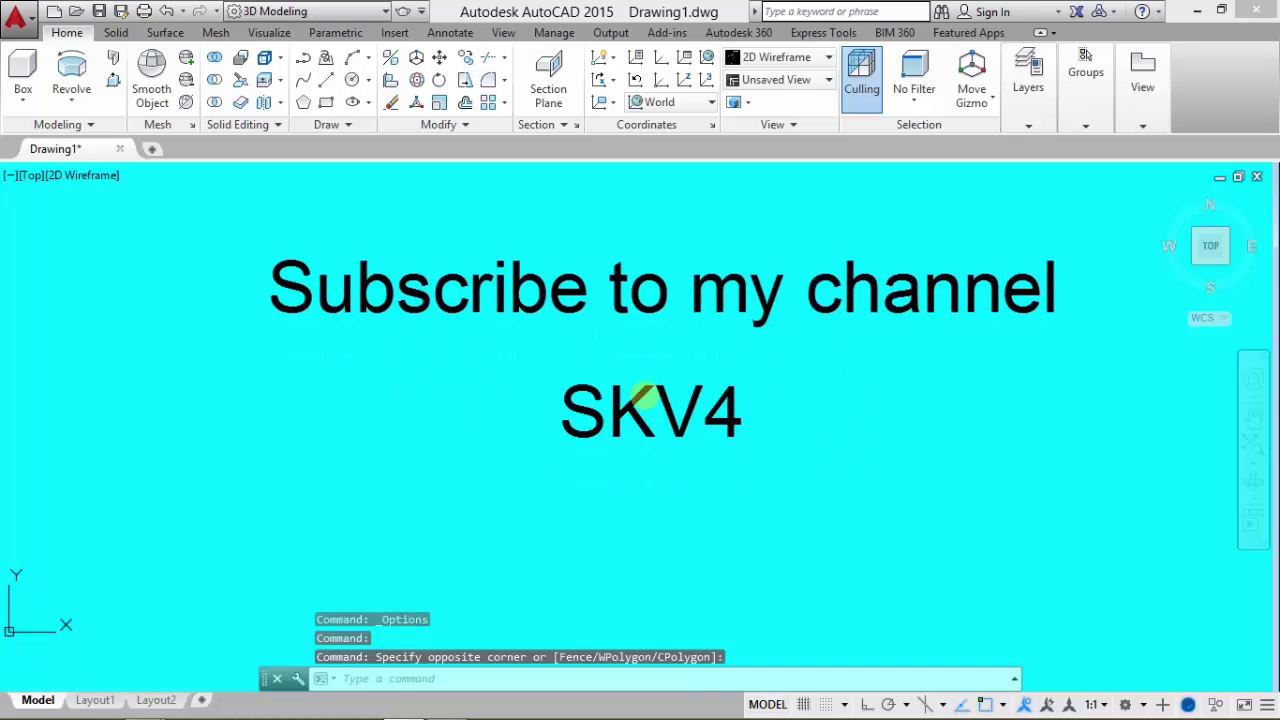
Reopen Options and the Drawing Window Colors dialog
{"action": "middle_click_drag", "start_coordinate": [650, 448], "coordinate": [614, 451]}
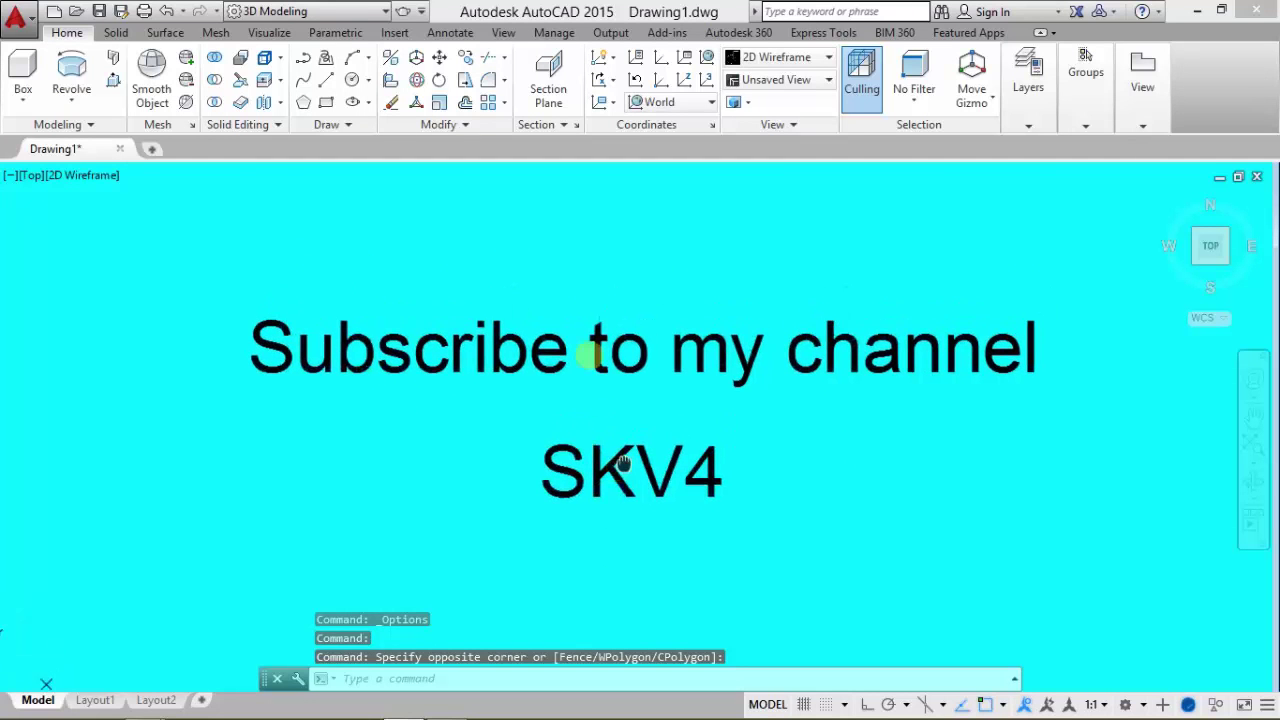
{"action": "left_click", "coordinate": [30, 30]}
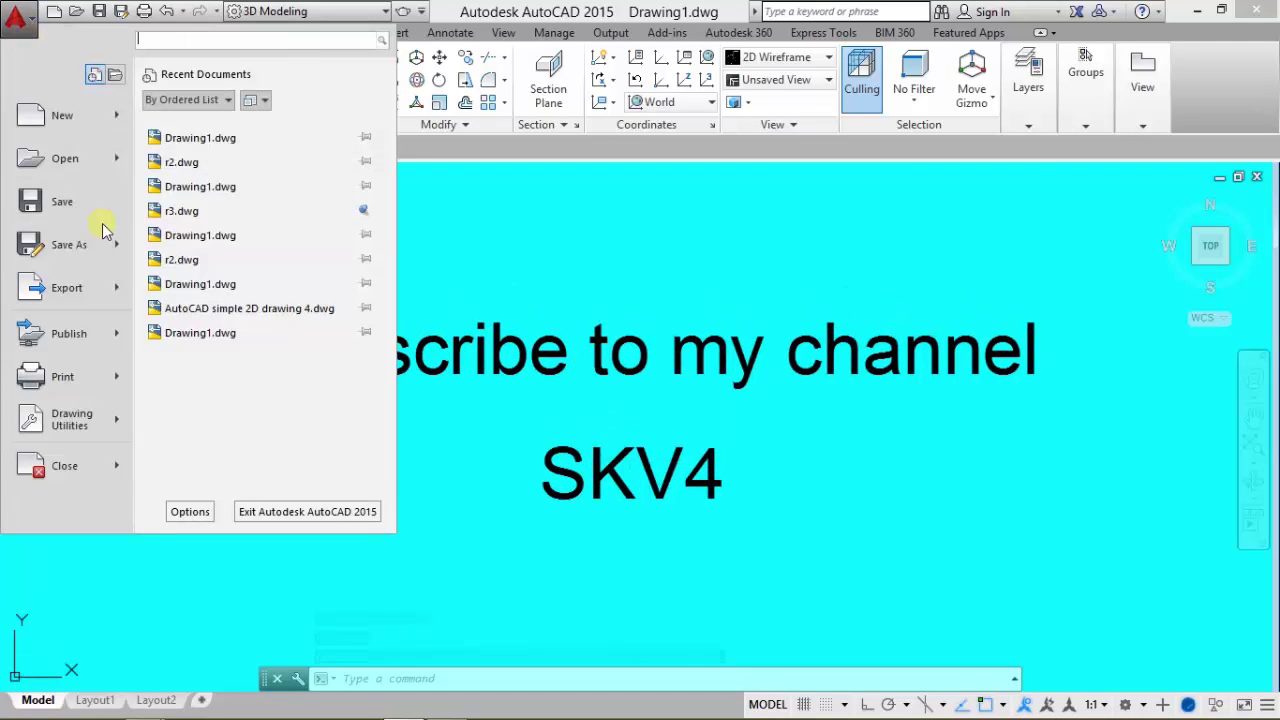
{"action": "left_click", "coordinate": [189, 511]}
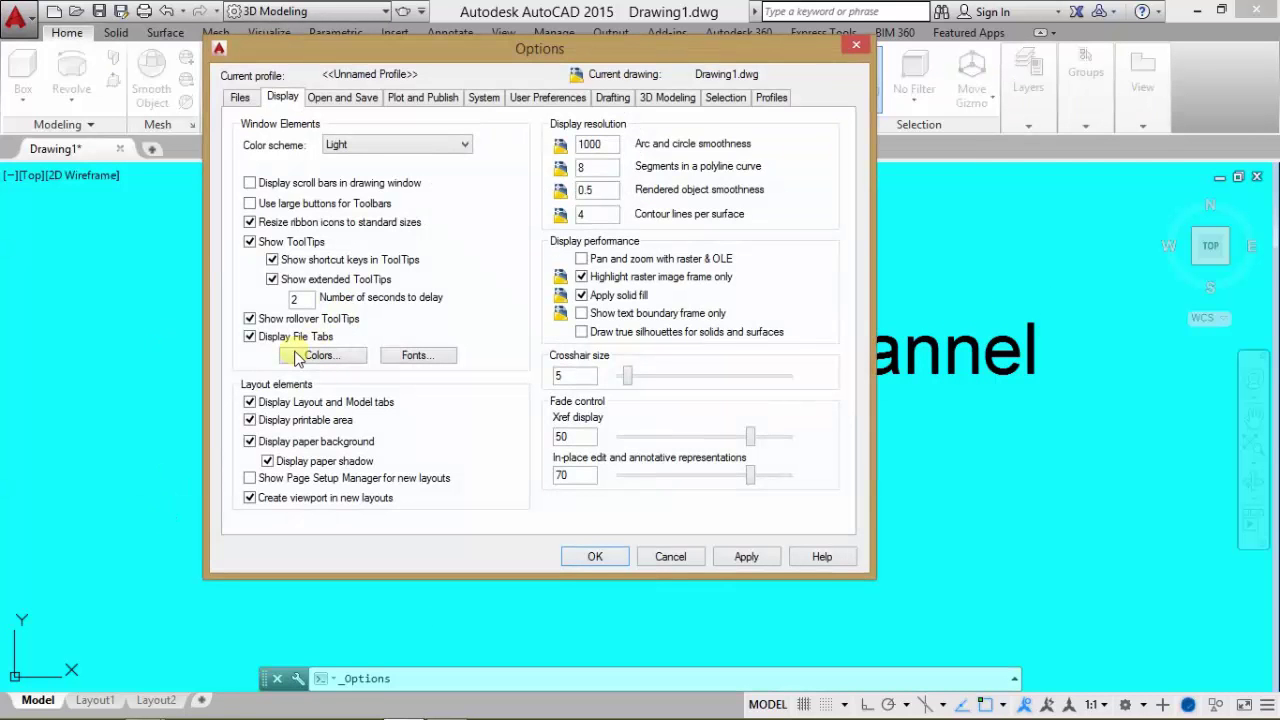
{"action": "left_click", "coordinate": [320, 356]}
Set the background to index color 61 via Select Color, close Options, and bring Notepad forward
{"action": "left_click", "coordinate": [870, 180]}
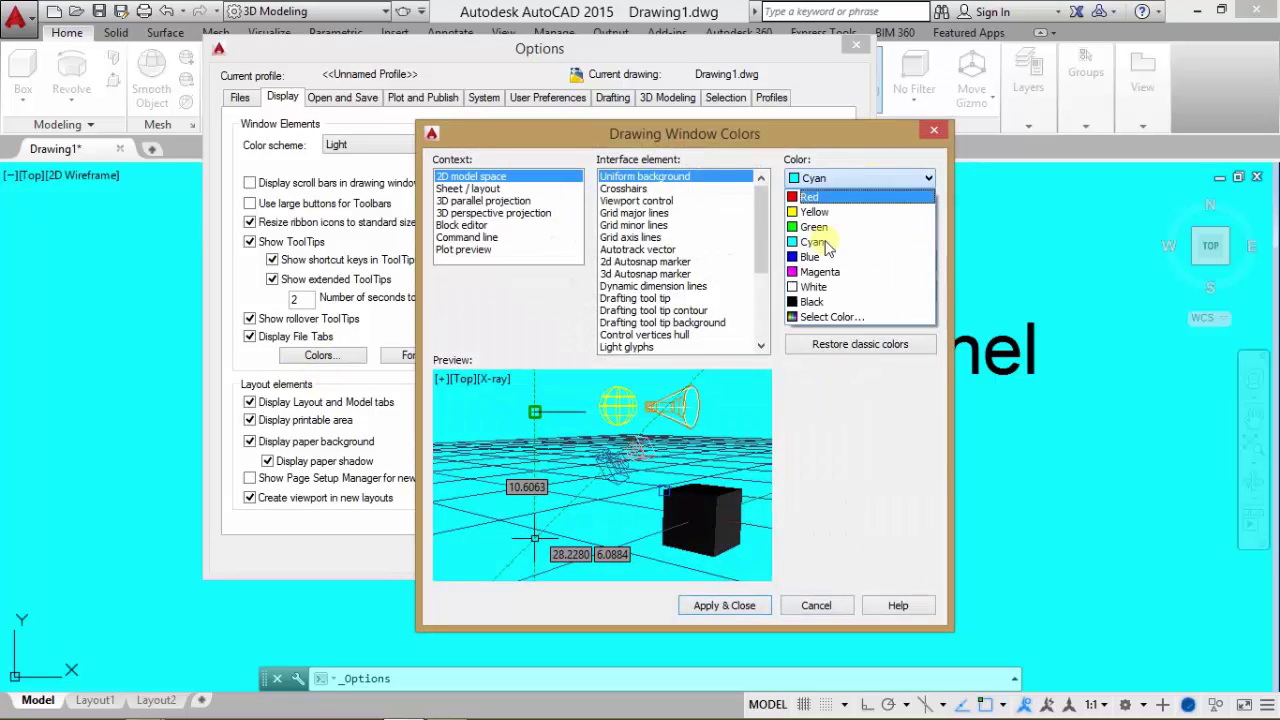
{"action": "left_click", "coordinate": [830, 318]}
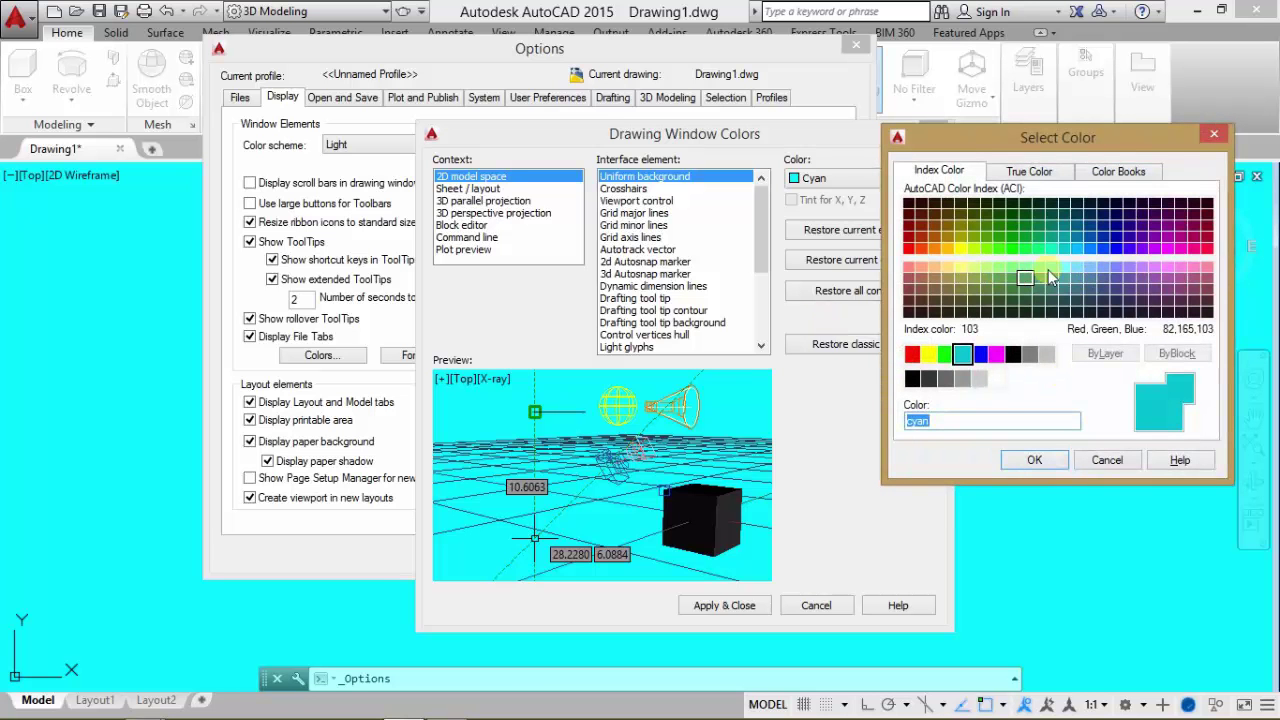
{"action": "left_click", "coordinate": [971, 265]}
{"action": "left_click", "coordinate": [1058, 455]}
{"action": "left_click", "coordinate": [730, 605]}
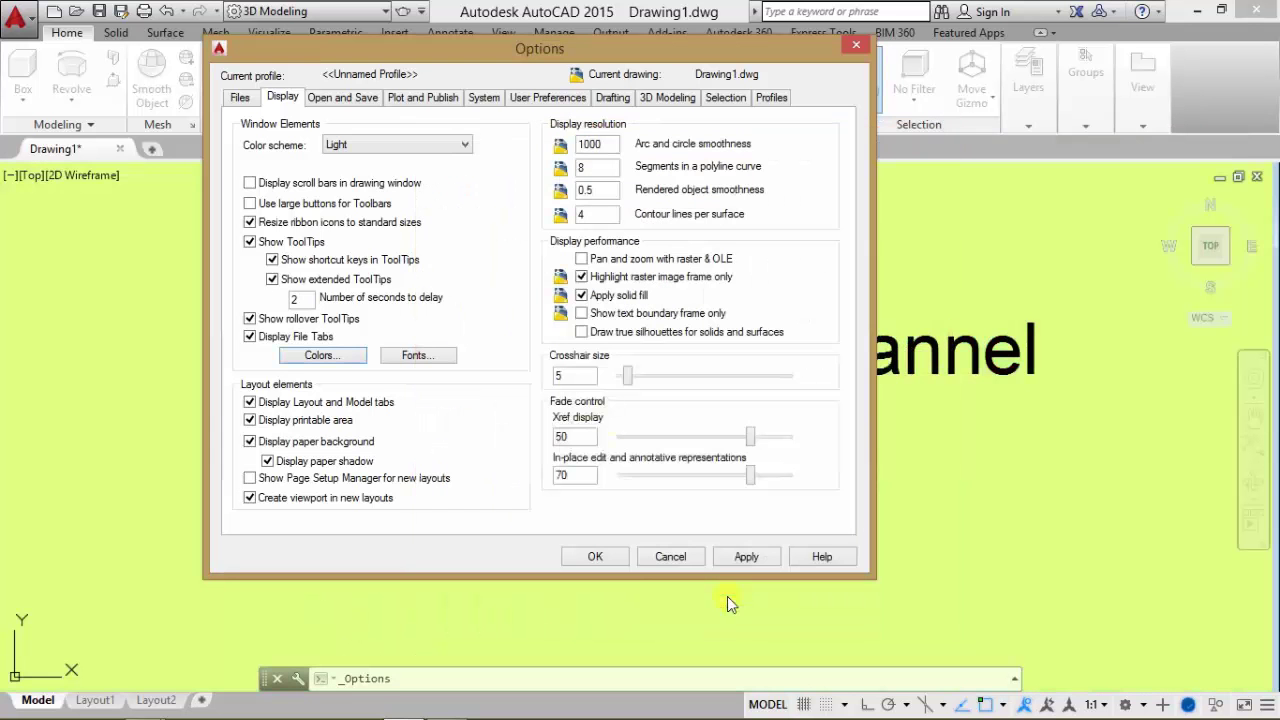
{"action": "left_click", "coordinate": [595, 556]}
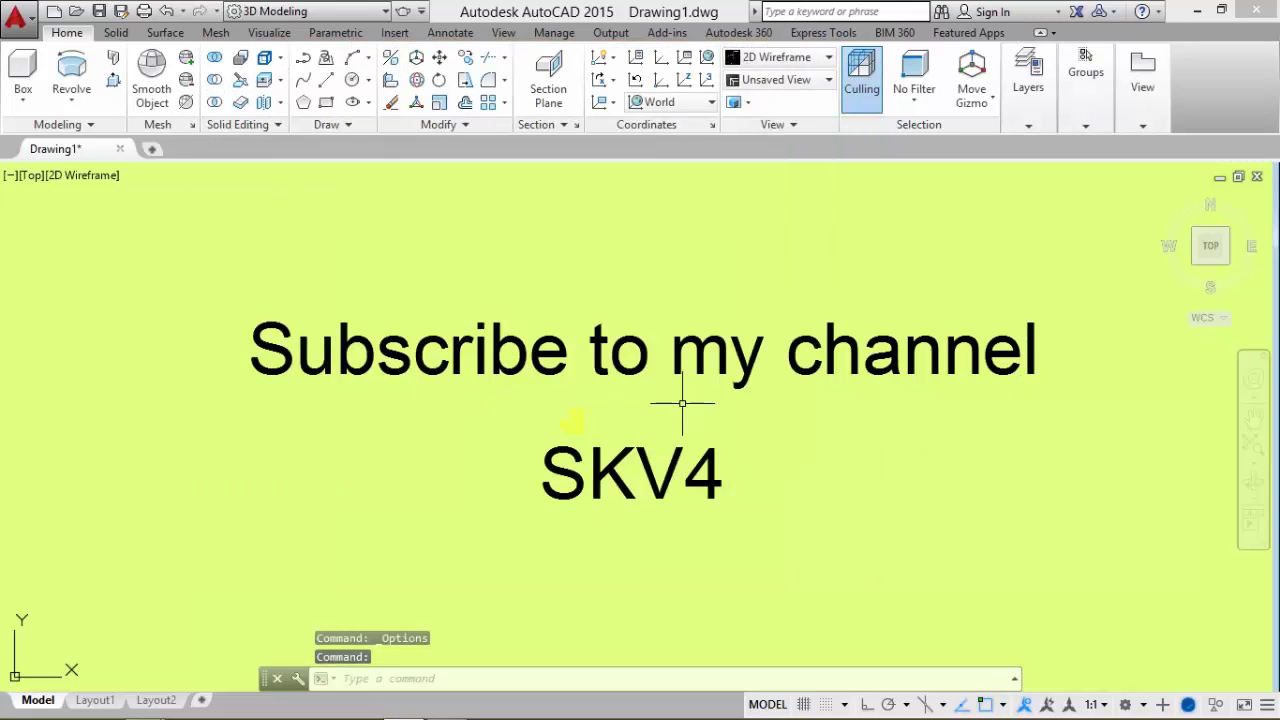
{"action": "mouse_move", "coordinate": [671, 457]}
{"action": "middle_mouse_down"}
{"action": "mouse_move", "coordinate": [680, 436]}
{"action": "mouse_move", "coordinate": [665, 436]}
{"action": "middle_mouse_up"}
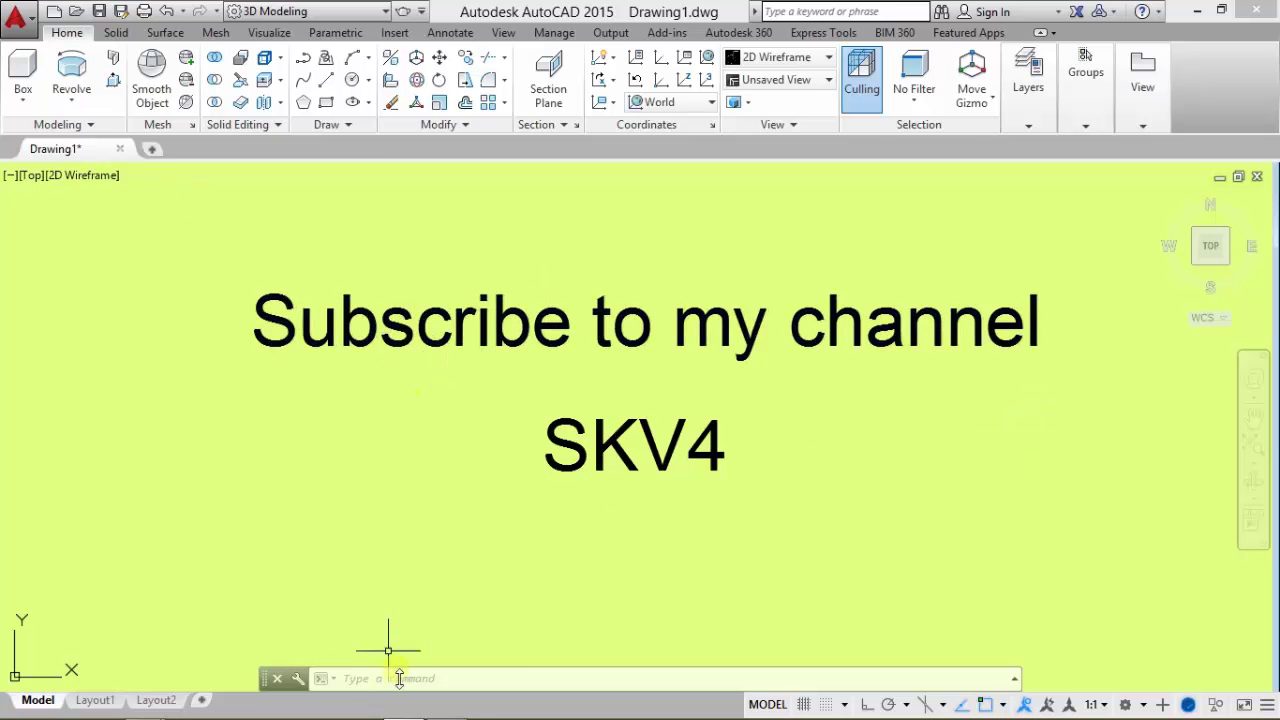
{"action": "left_click", "coordinate": [450, 707]}
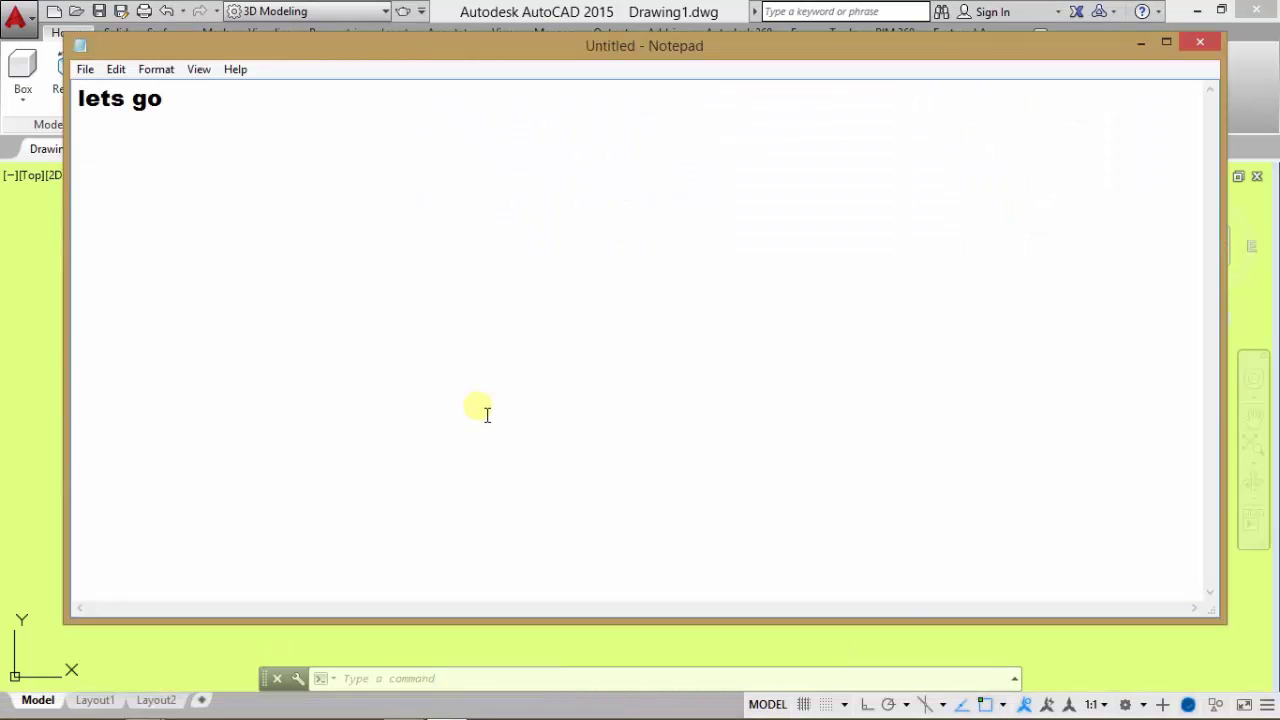
Replace the note with 'if you want to restore the colour to the default colour..then follow' and minimize Notepad
{"action": "key", "text": "ctrl+a"}
{"action": "type", "text": "if"}
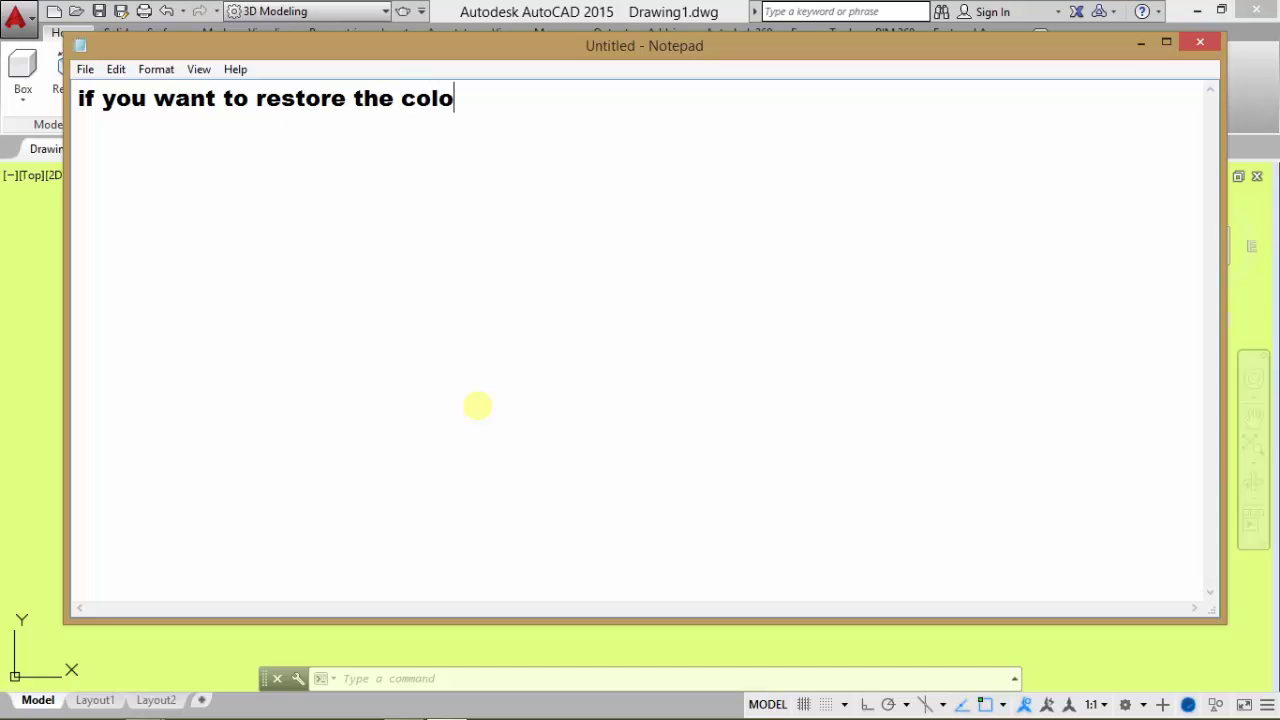
{"action": "type", "text": "ti"}
{"action": "key", "text": "BackSpace"}
{"action": "type", "text": "o the defau"}
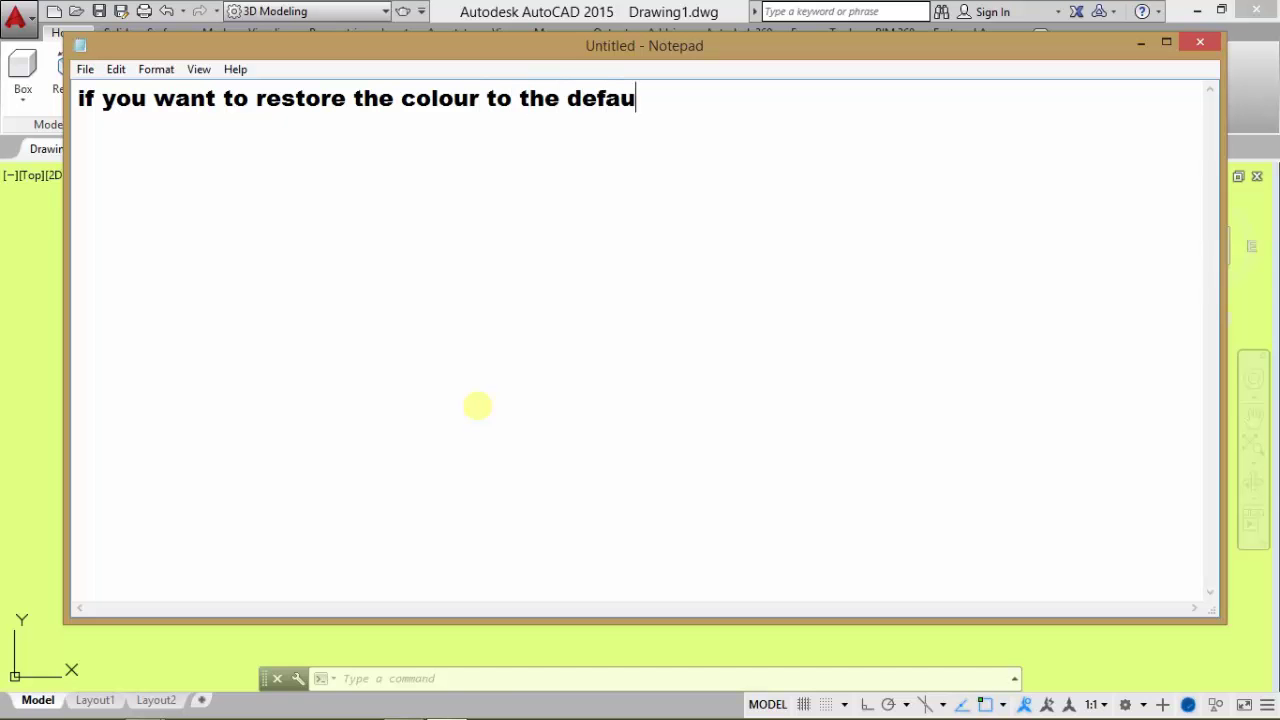
{"action": "type", "text": "lt colo"}
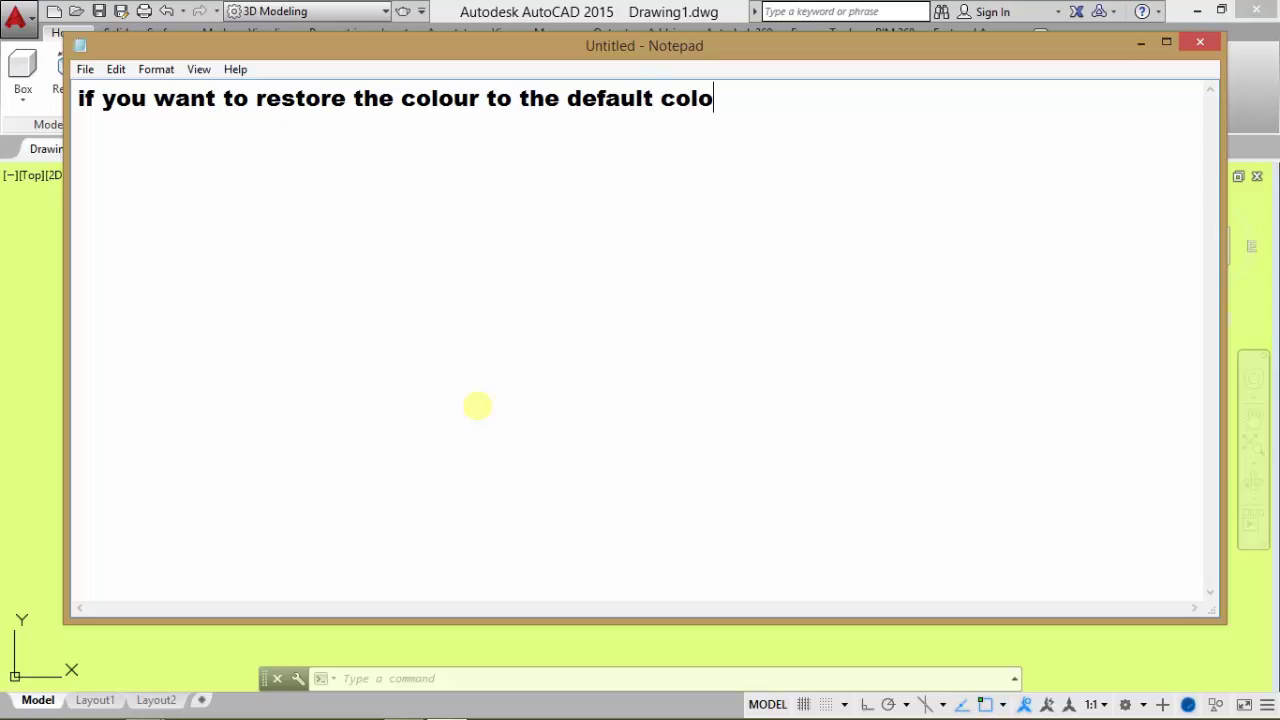
{"action": "type", "text": "ur..then foll"}
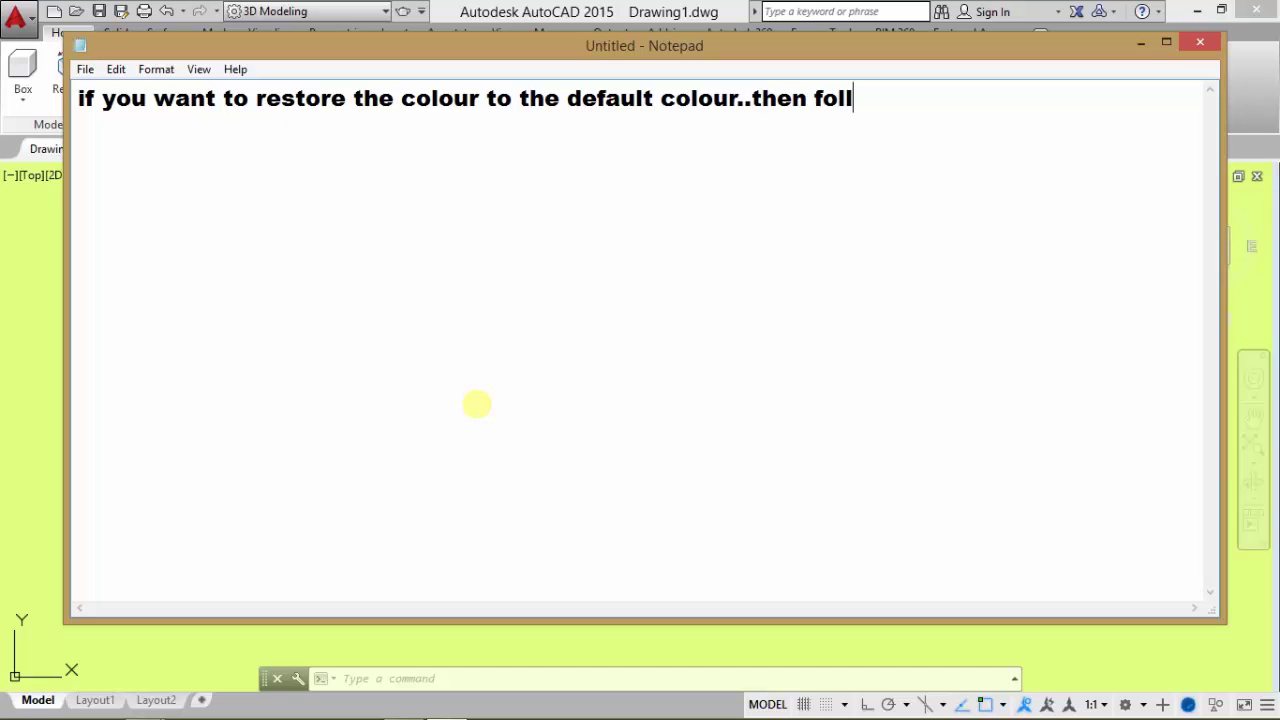
{"action": "type", "text": "ow"}
{"action": "left_click", "coordinate": [1141, 42]}
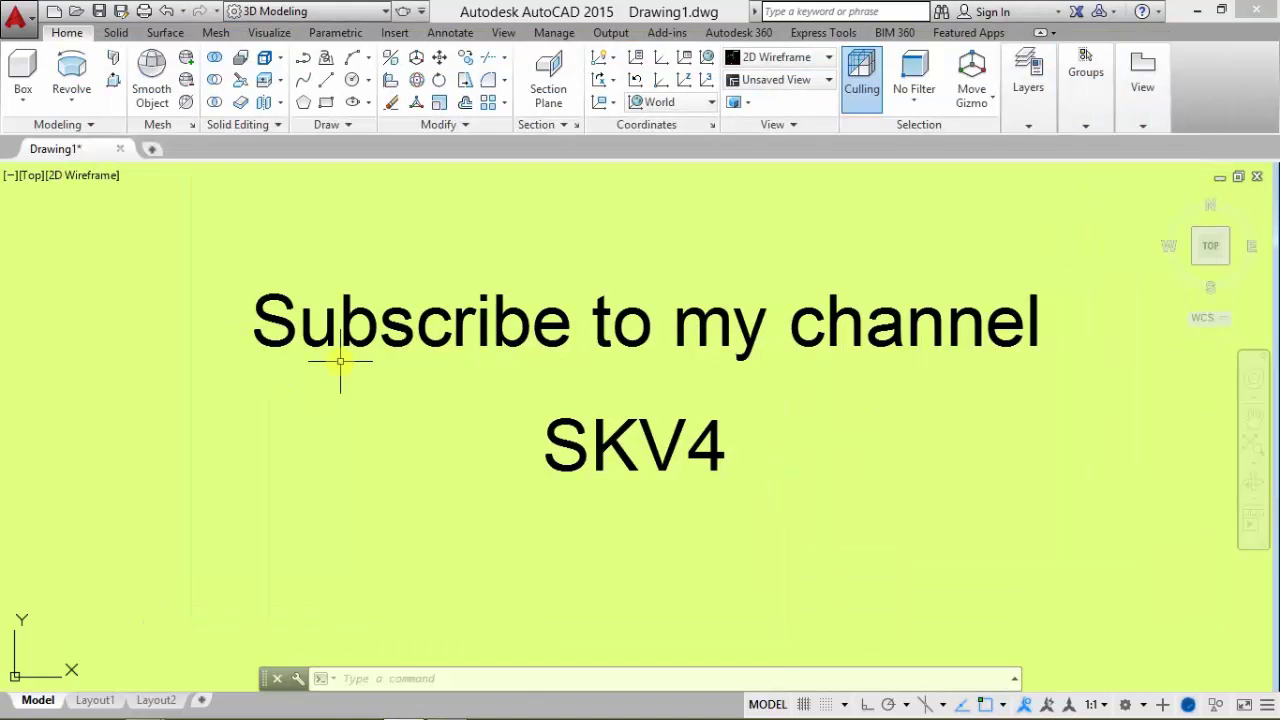
Restore the default 2D model space colours in Drawing Window Colors and apply them
{"action": "left_click", "coordinate": [30, 18]}
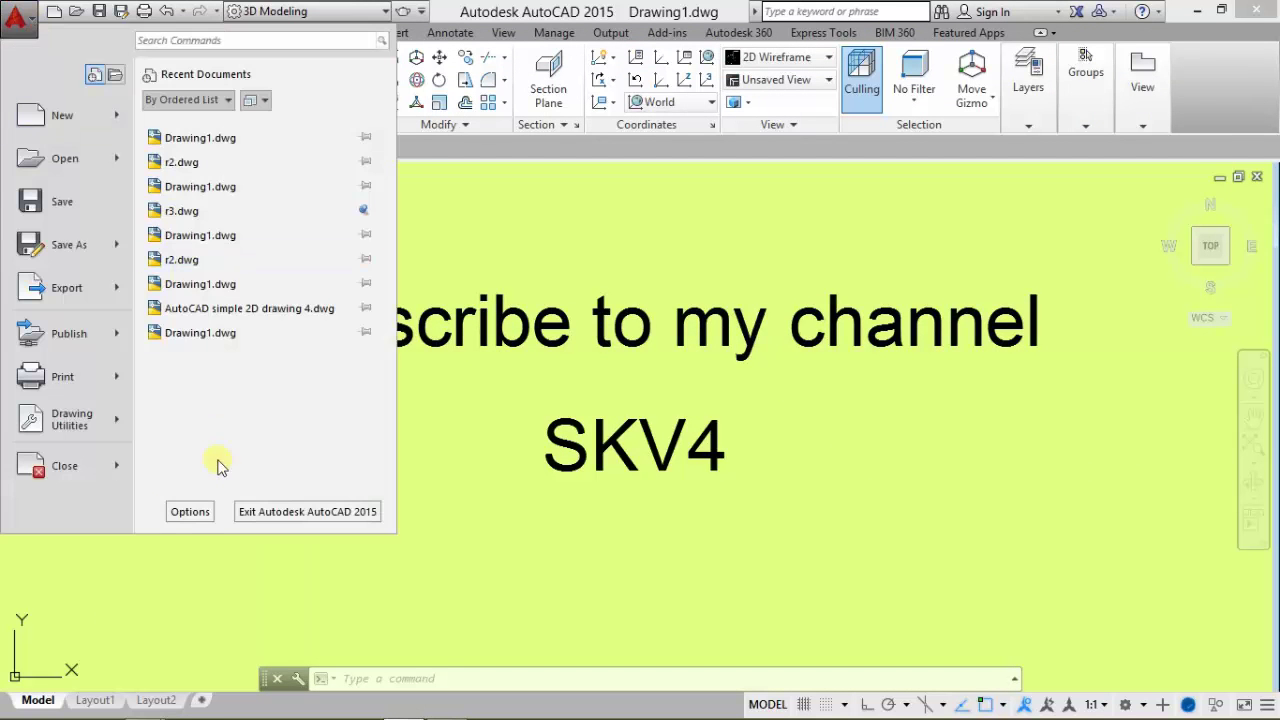
{"action": "left_click", "coordinate": [194, 518]}
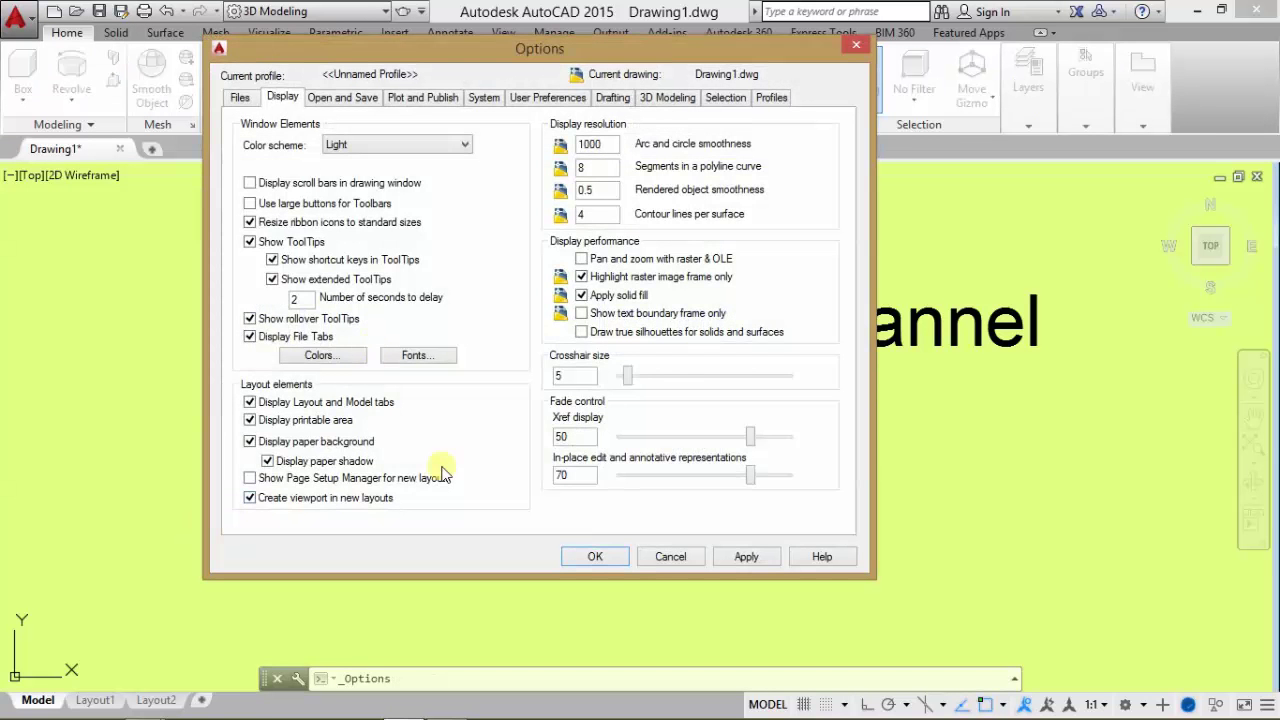
{"action": "left_click", "coordinate": [332, 364]}
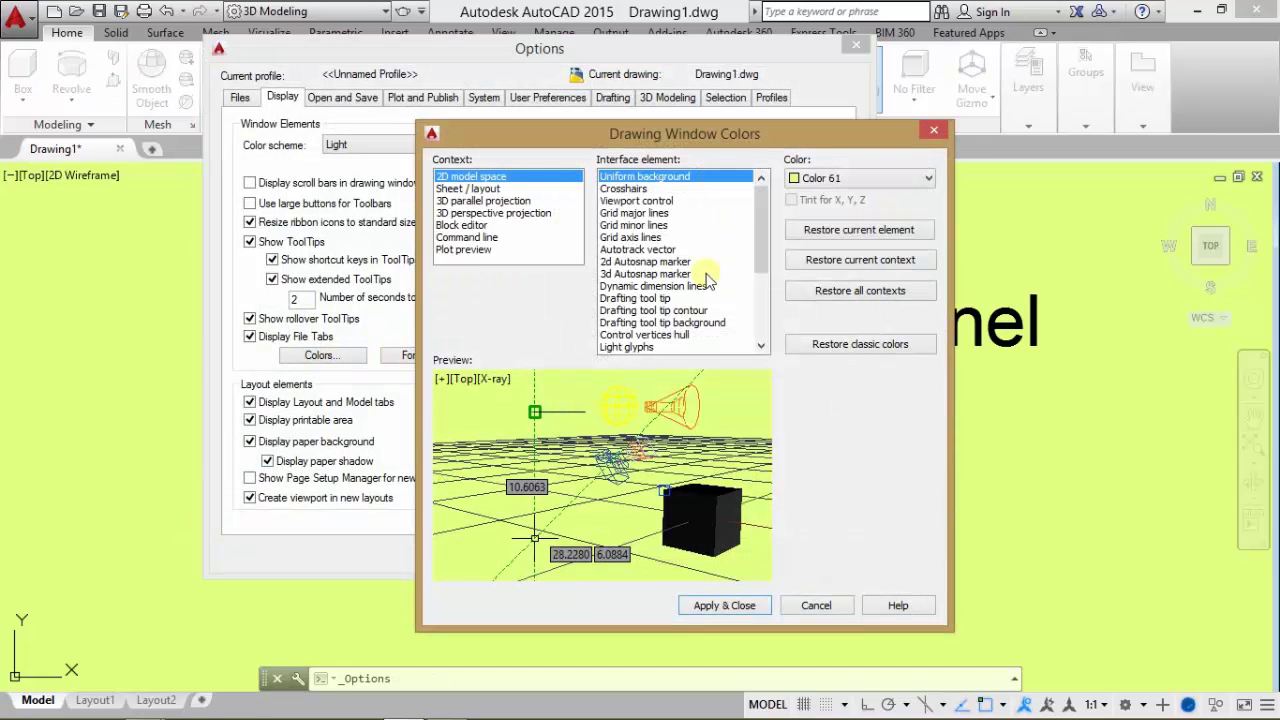
{"action": "left_click", "coordinate": [879, 268]}
{"action": "left_click", "coordinate": [678, 384]}
{"action": "left_click", "coordinate": [726, 605]}
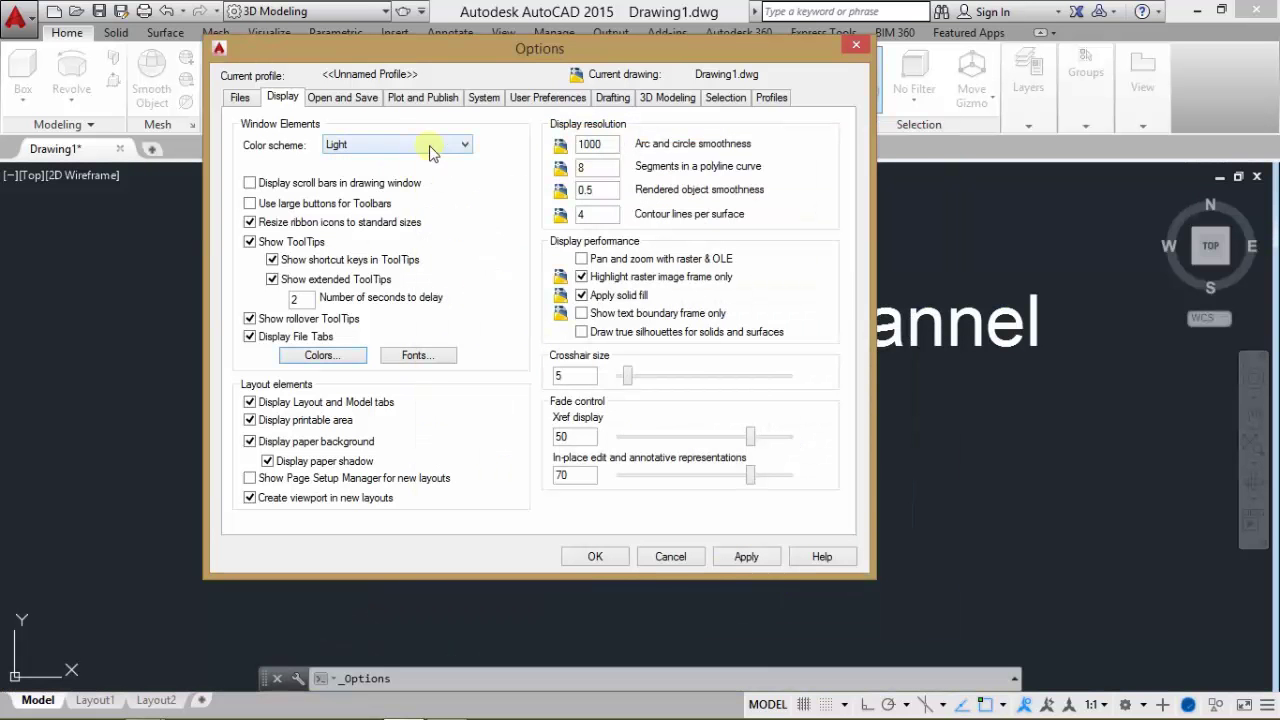
Set the Color scheme to Dark, apply and close Options, then bring Notepad forward
{"action": "left_click", "coordinate": [364, 145]}
{"action": "left_click", "coordinate": [358, 174]}
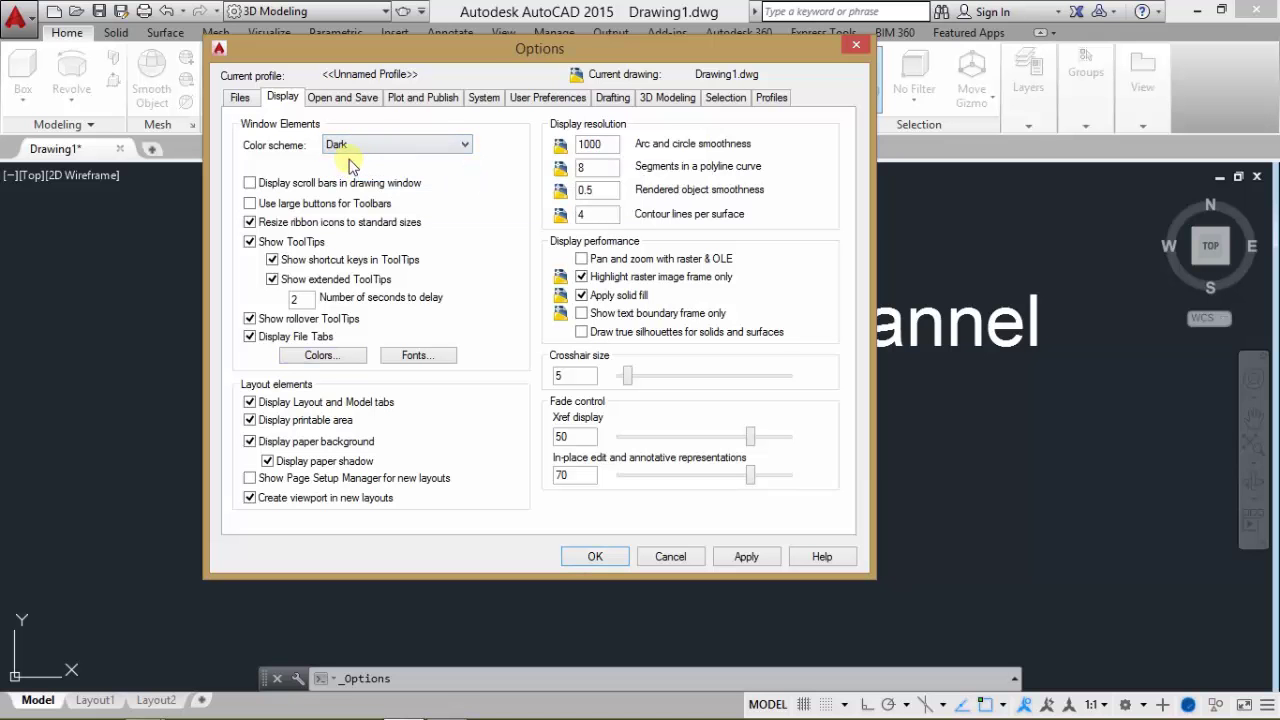
{"action": "left_click", "coordinate": [716, 557]}
{"action": "left_click", "coordinate": [598, 559]}
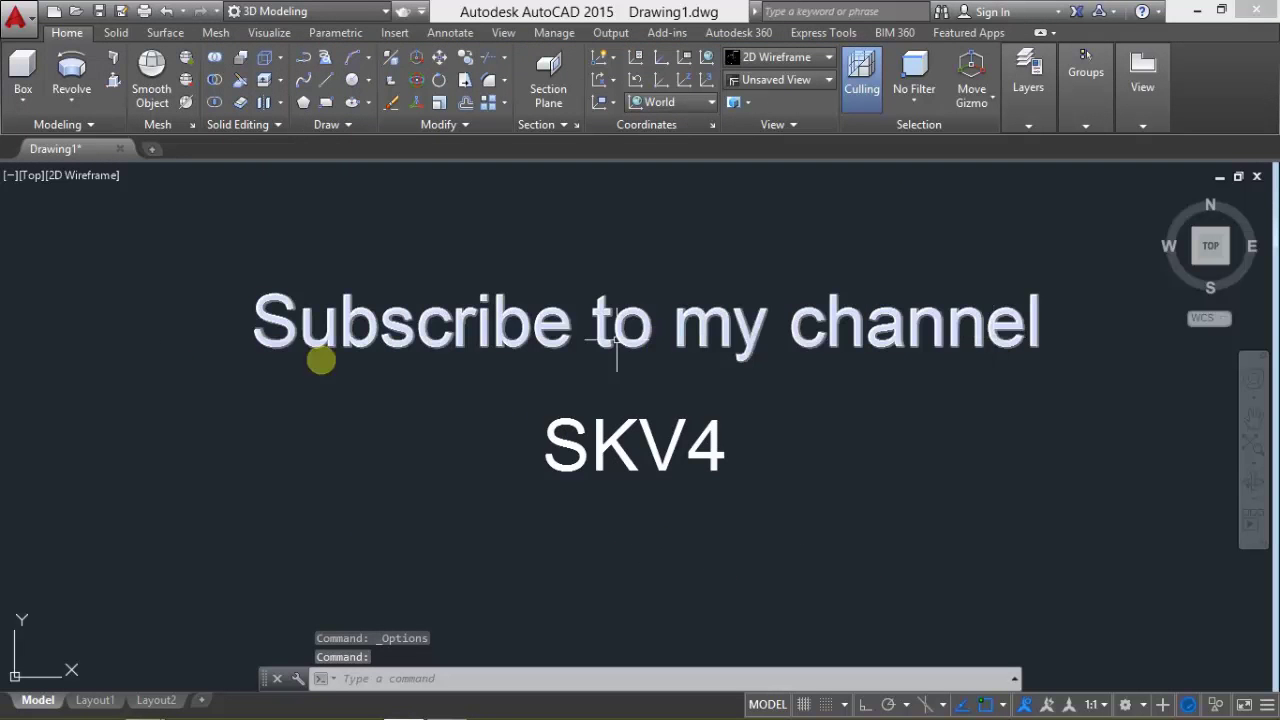
{"action": "middle_click_drag", "start_coordinate": [600, 372], "coordinate": [603, 390]}
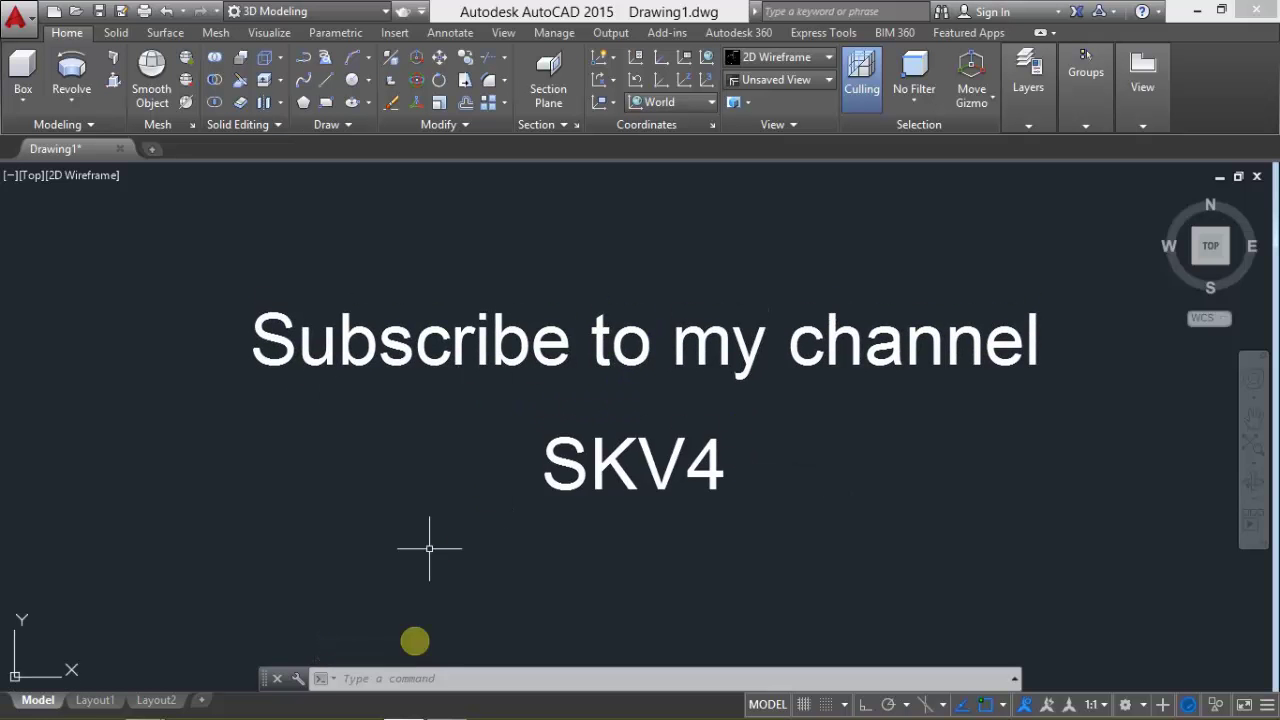
{"action": "left_click", "coordinate": [450, 708]}
Rewrite the note as 'you will get the default desplay colour', then 'thxn for watchng', then 'plz like share comment and subscribe'
{"action": "key", "text": "ctrl+a"}
{"action": "type", "text": "you "}
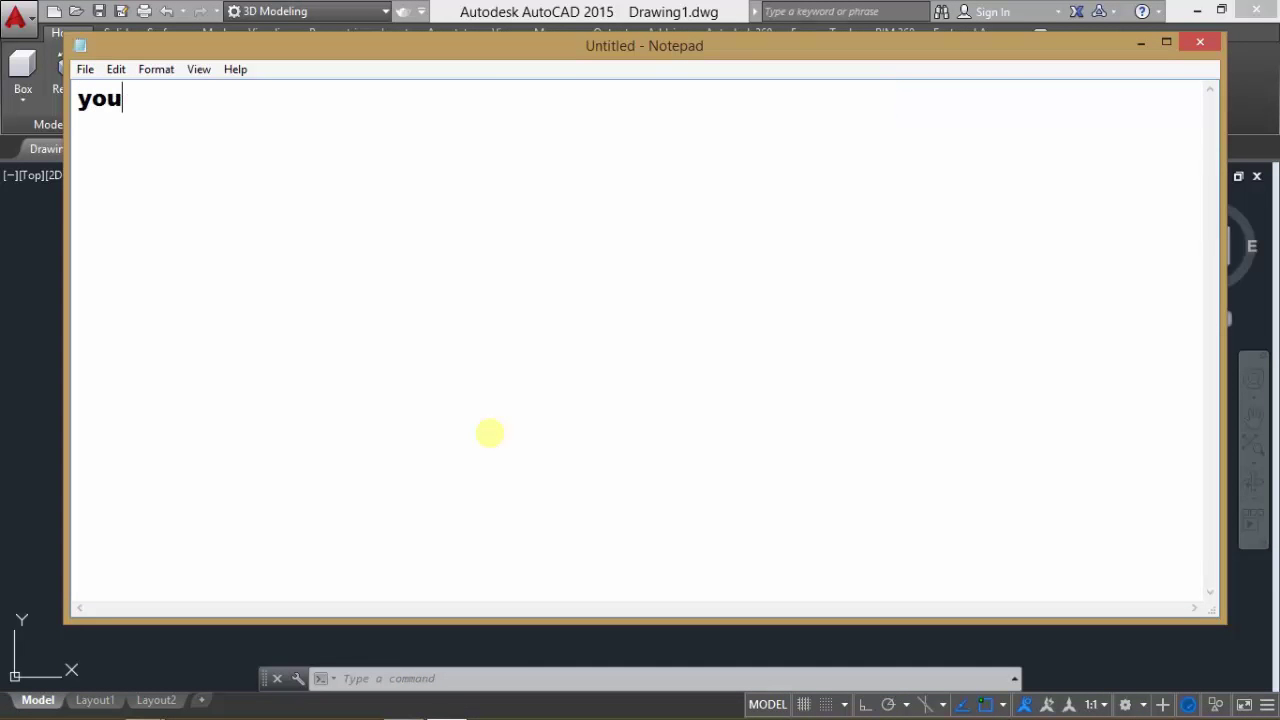
{"action": "type", "text": "will get the de"}
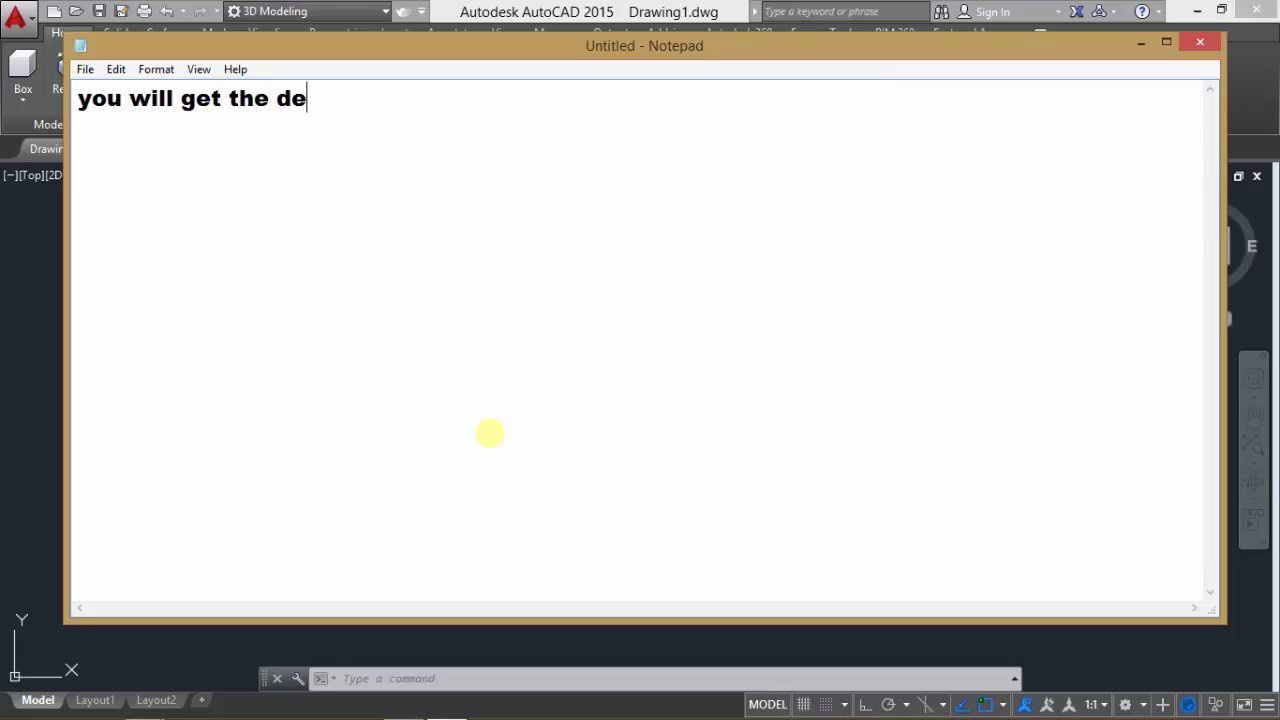
{"action": "type", "text": "fault desplay colo"}
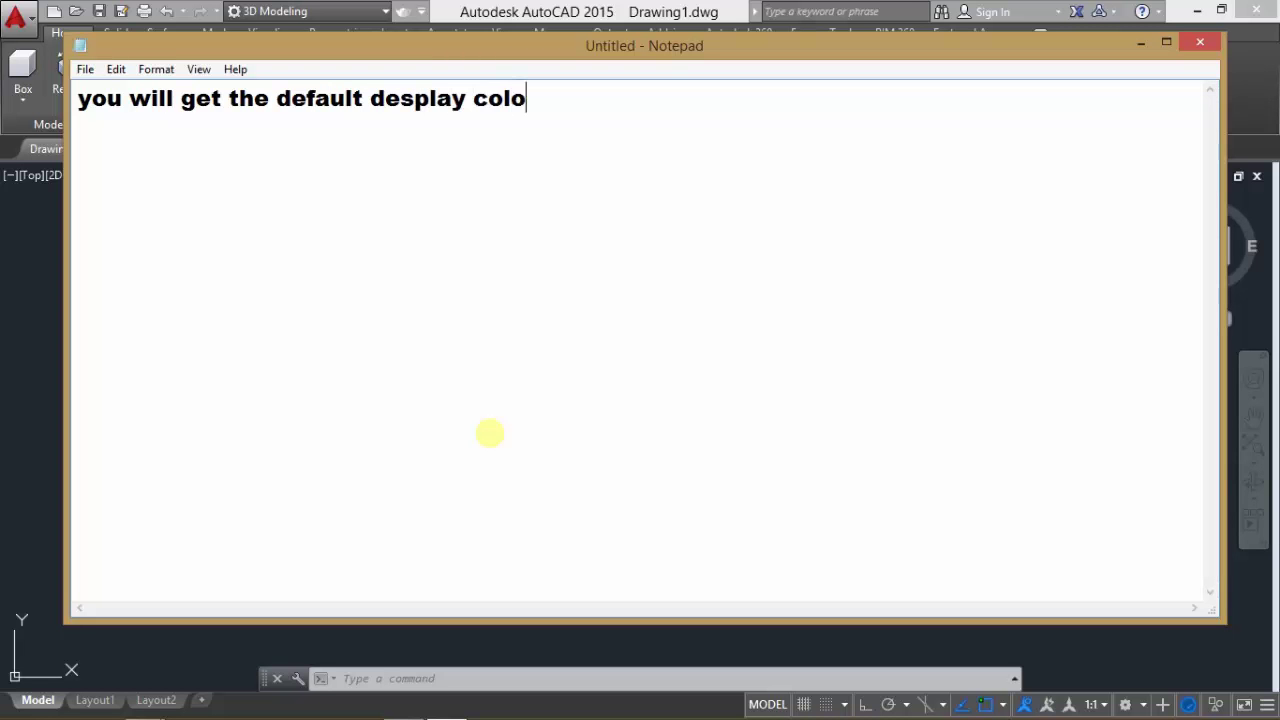
{"action": "type", "text": "ur"}
{"action": "key", "text": "ctrl+a"}
{"action": "type", "text": "thxn fi"}
{"action": "key", "text": "BackSpace"}
{"action": "type", "text": "or watchng"}
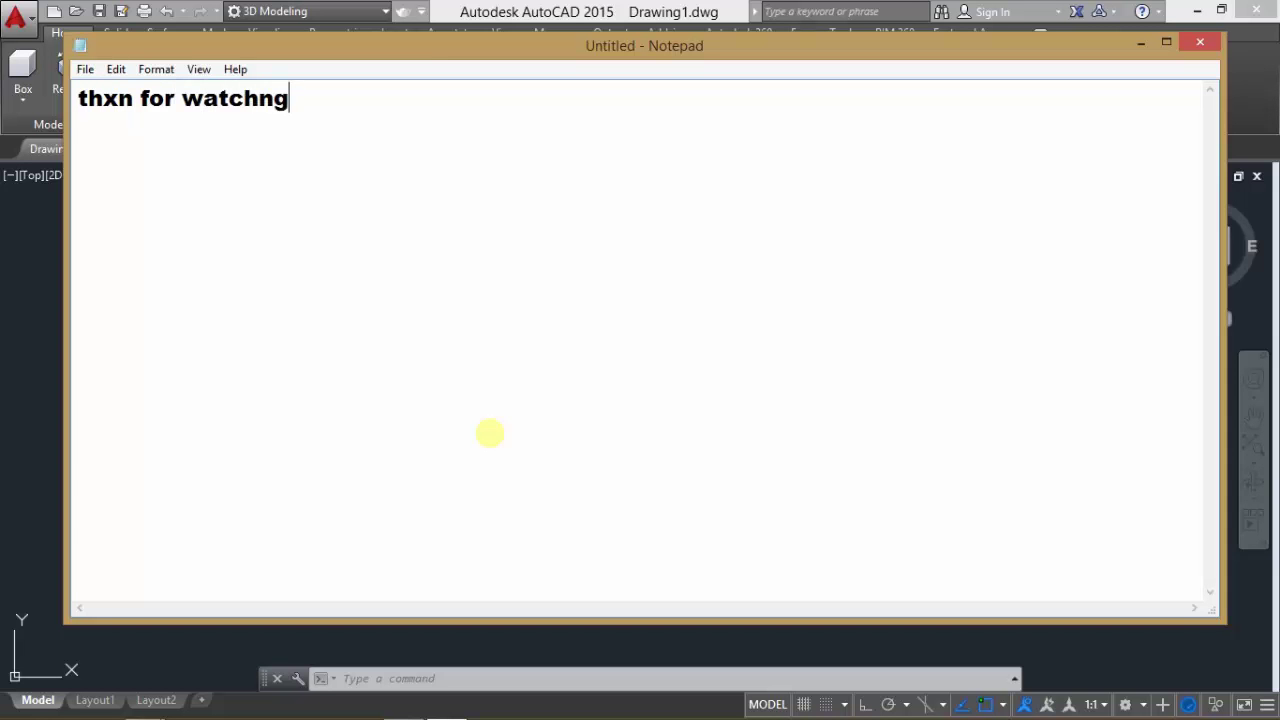
{"action": "key", "text": "ctrl+a"}
{"action": "type", "text": "plz like share "}
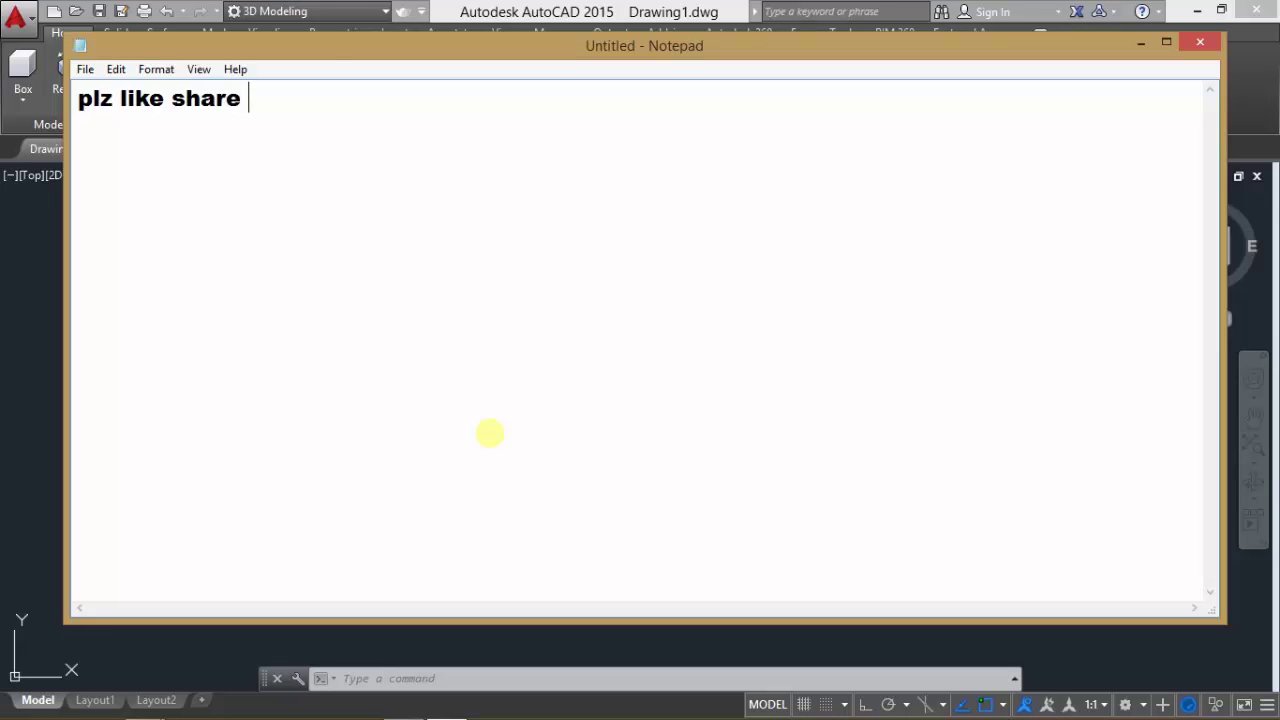
{"action": "type", "text": "comment and subscr"}
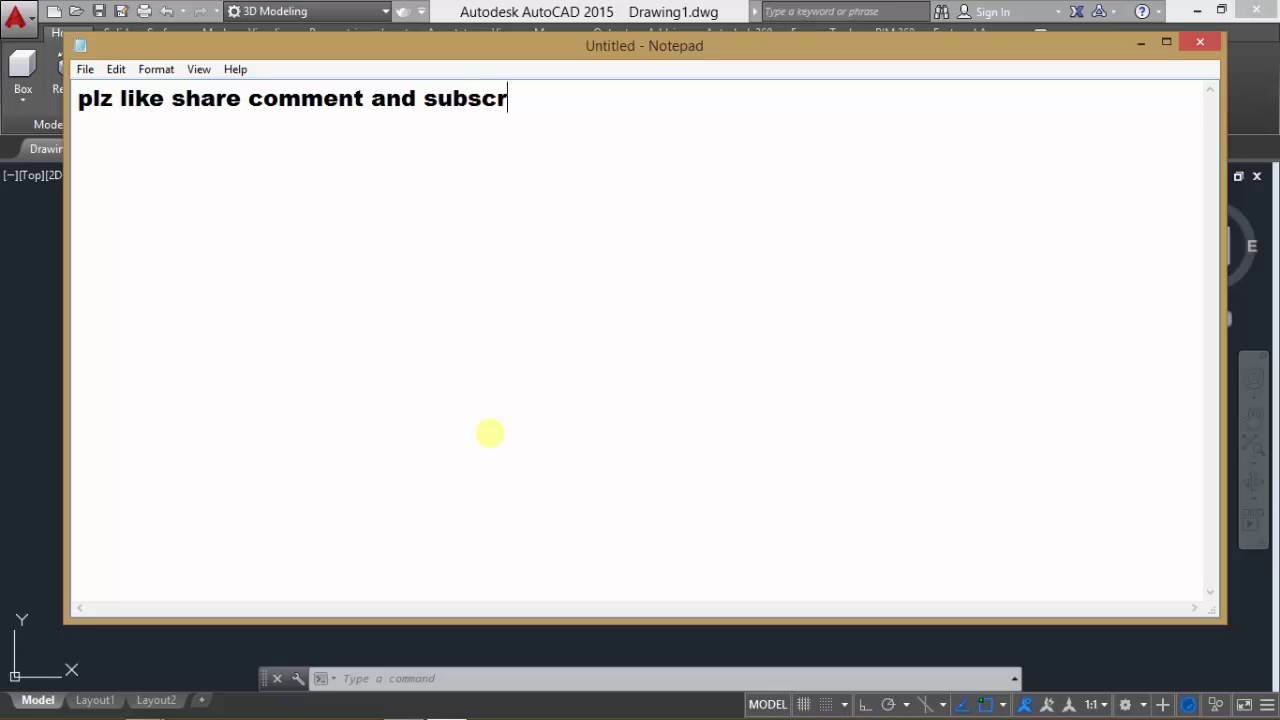
{"action": "type", "text": "ibe"}
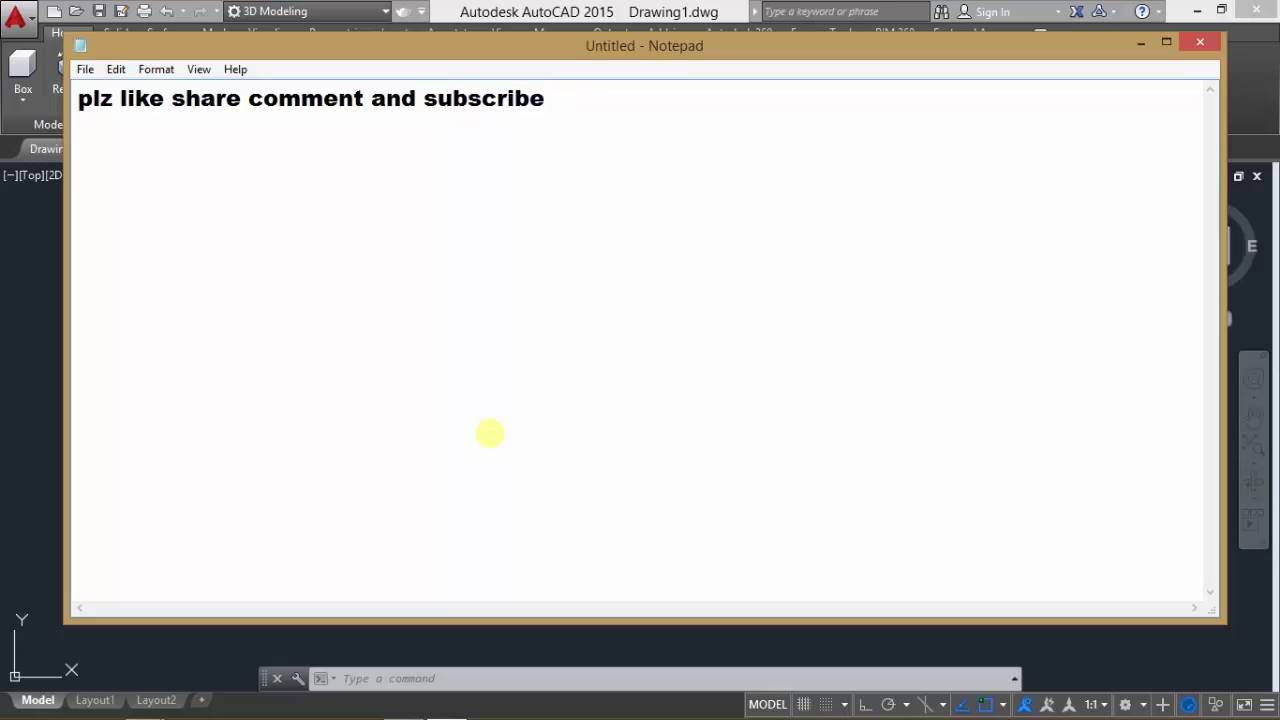